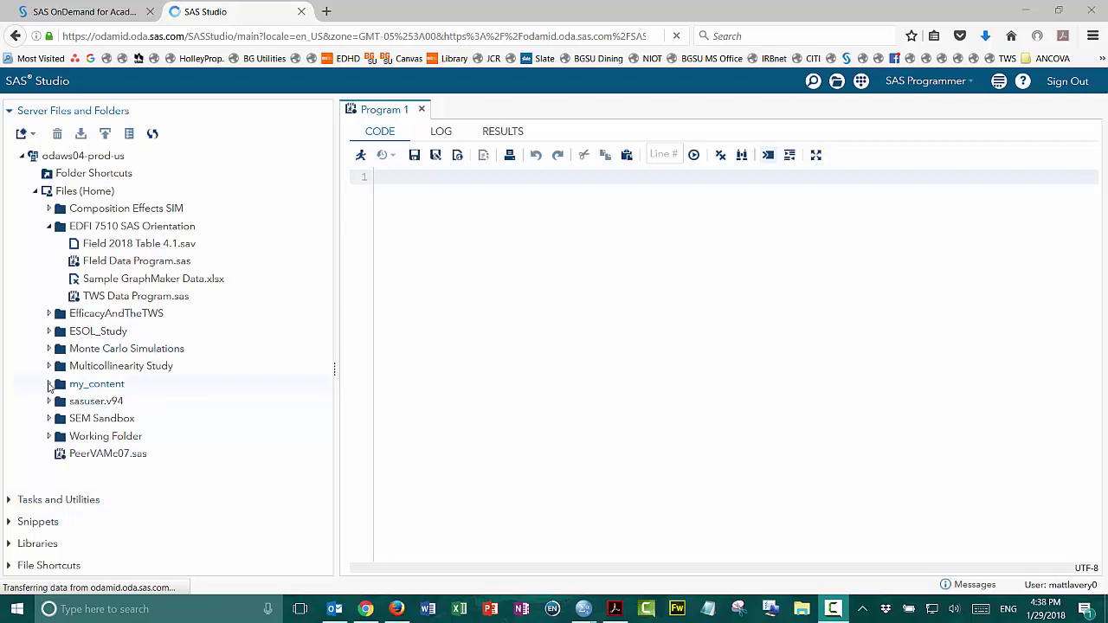
Expand my_content and view the EDFI7510 folder's properties, showing its server location and 41 Bytes size
left_click(51, 387)
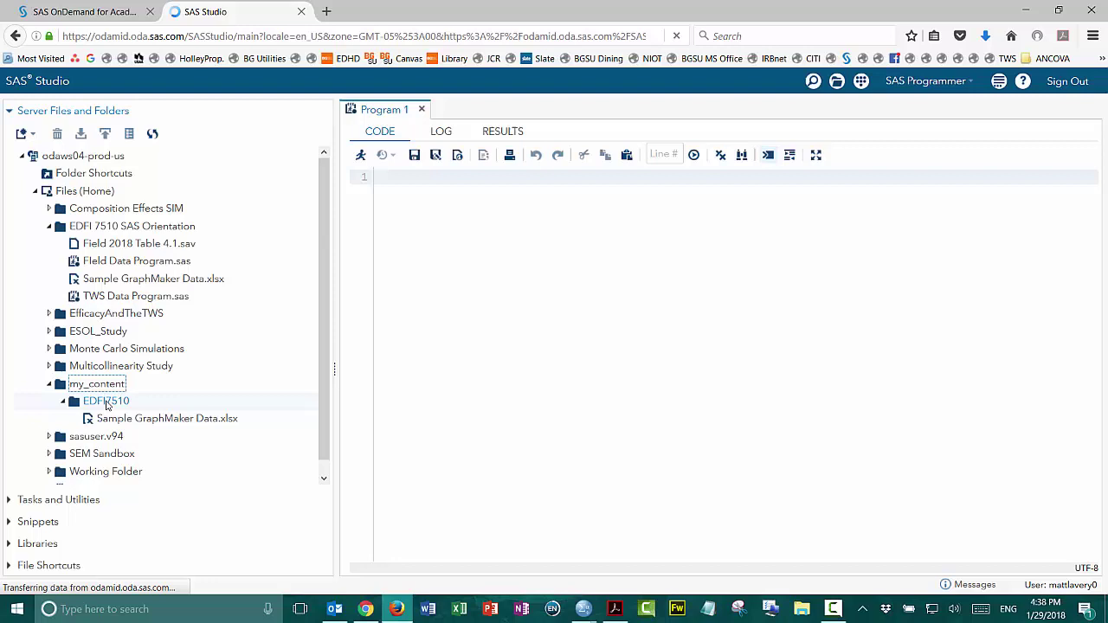
right_click(108, 403)
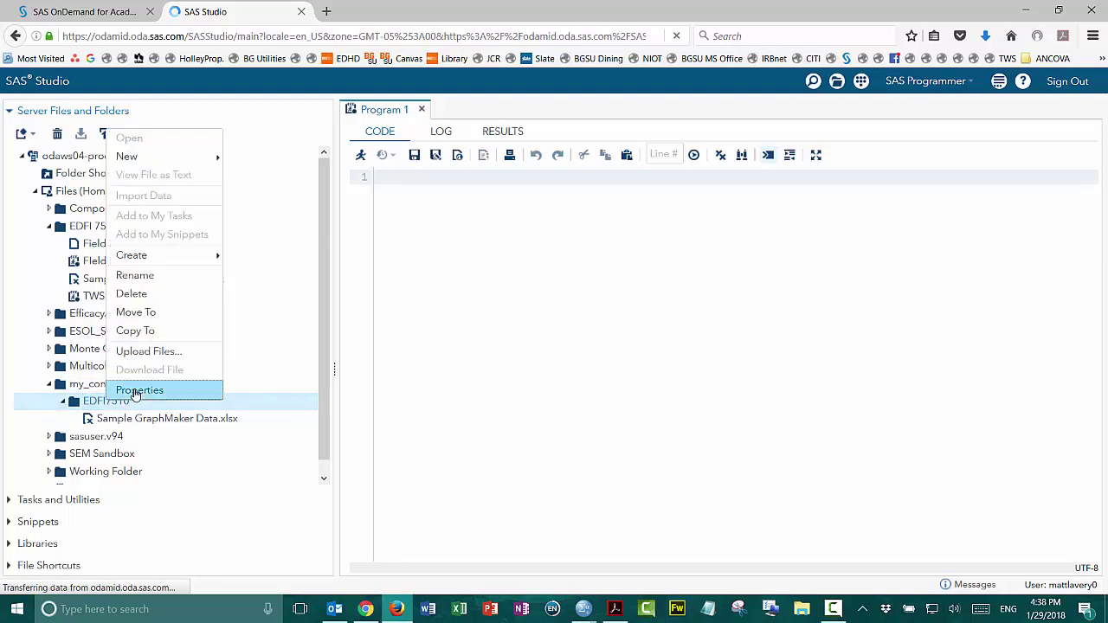
left_click(134, 392)
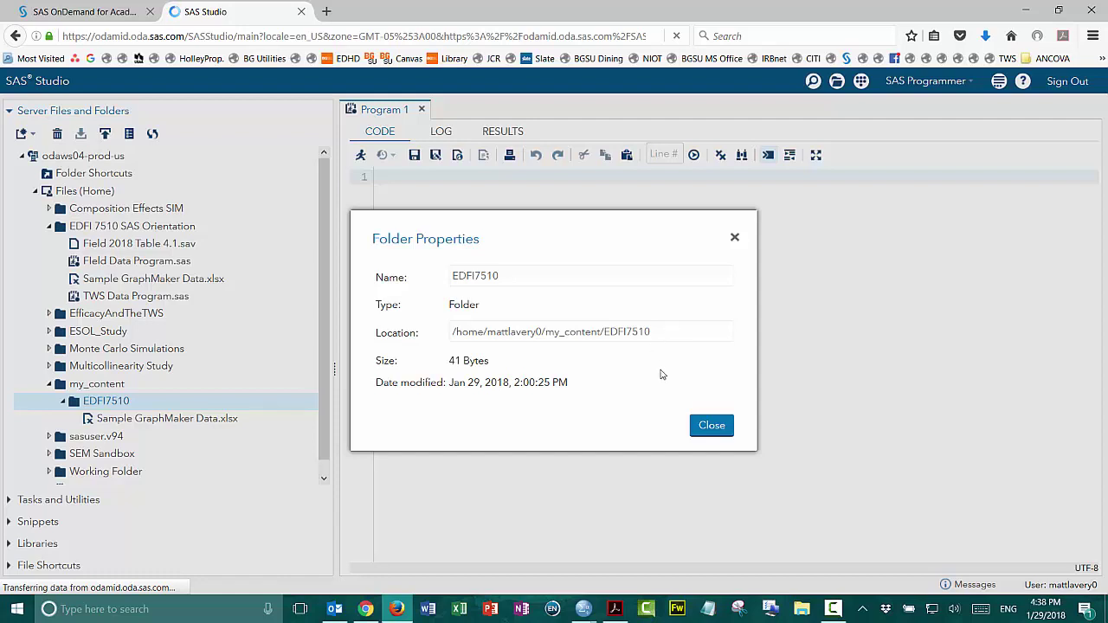
Copy the course data directory path from the OnDemand dashboard, then return to SAS Studio
left_click(707, 426)
left_click(67, 12)
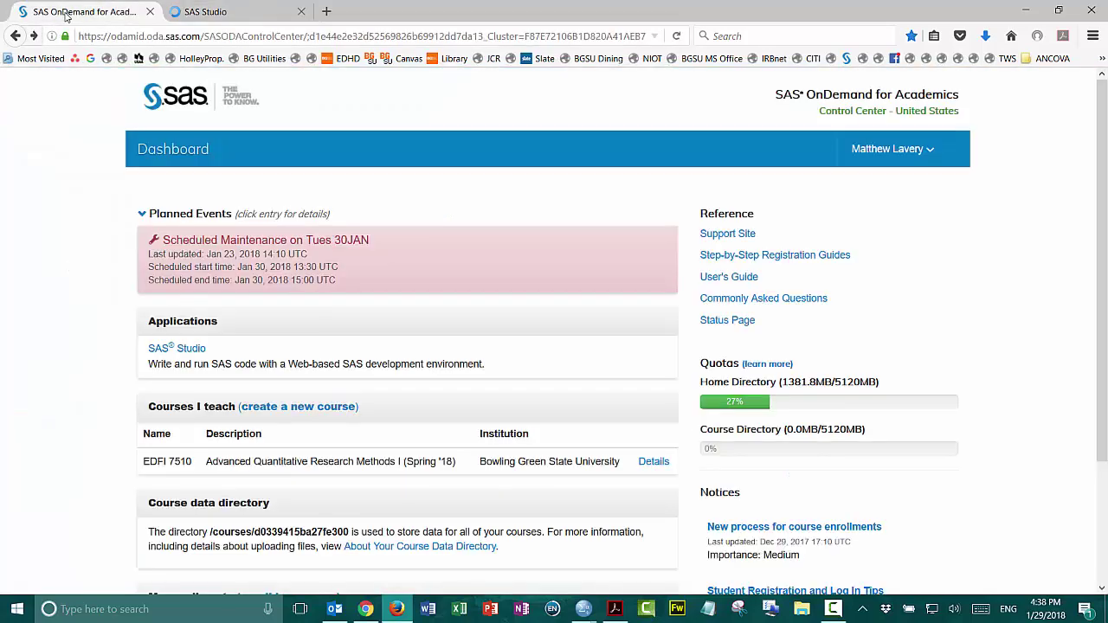
scroll(372, 412, "down", 3)
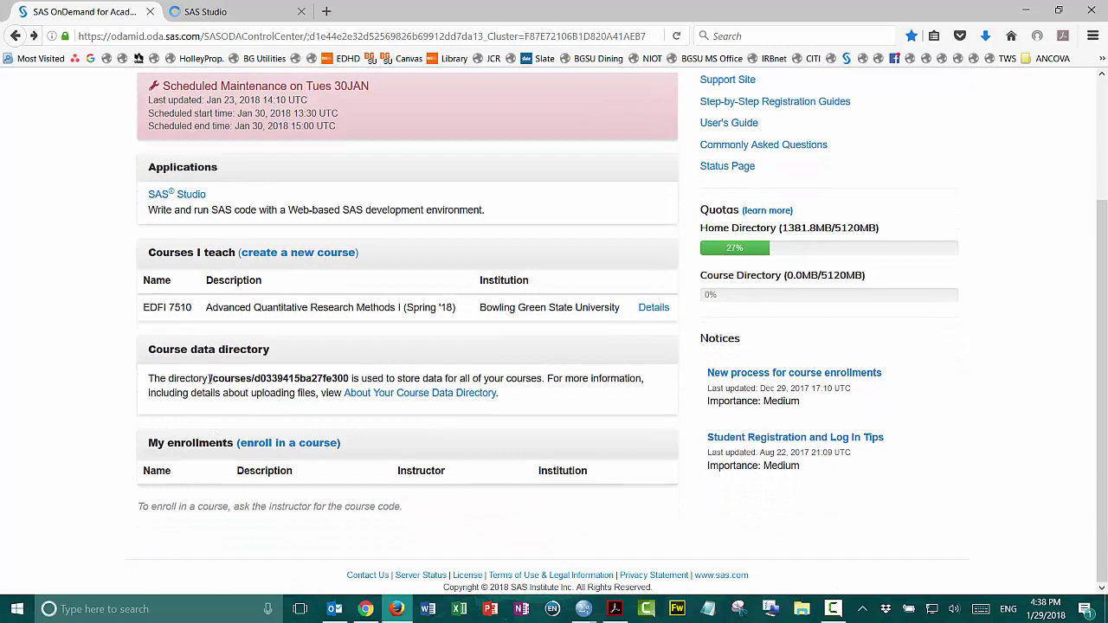
left_click_drag(210, 378, 350, 372)
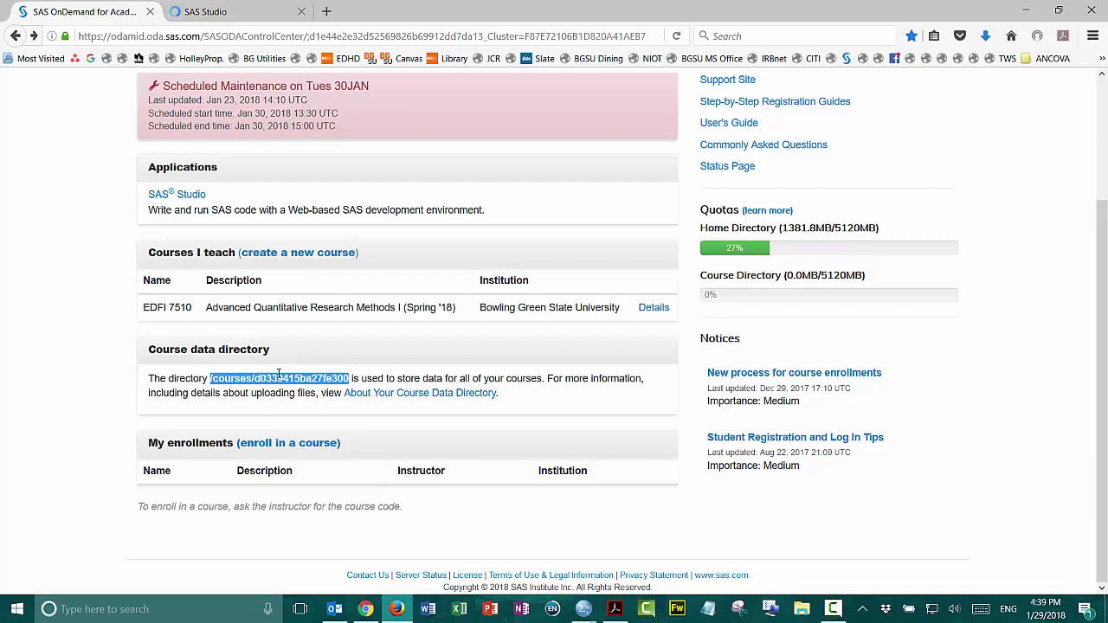
right_click(280, 378)
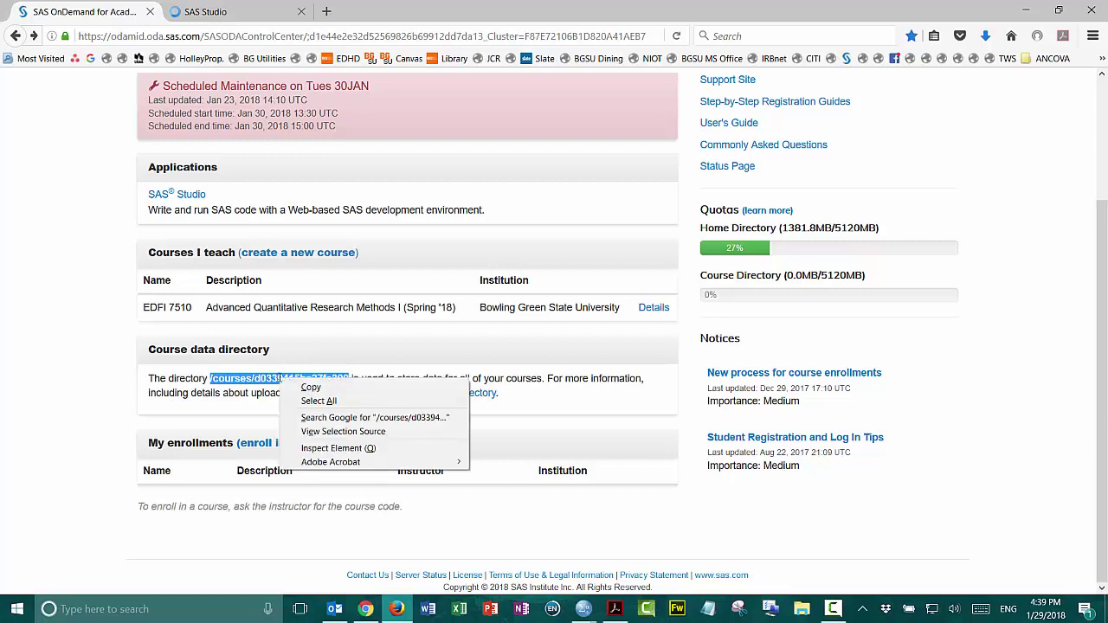
left_click(330, 390)
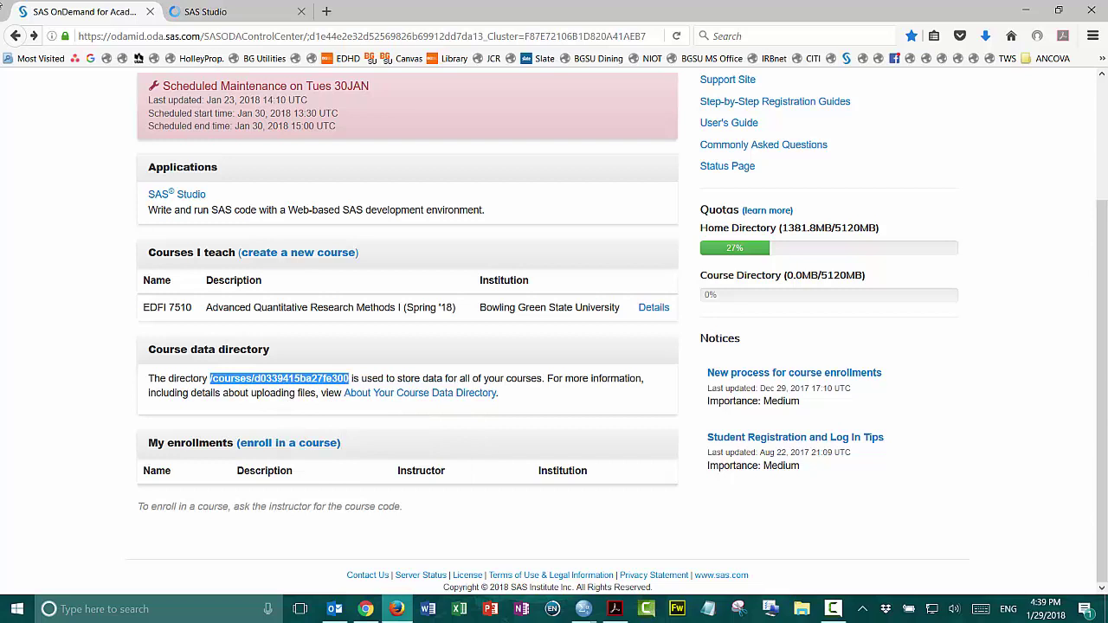
left_click(198, 12)
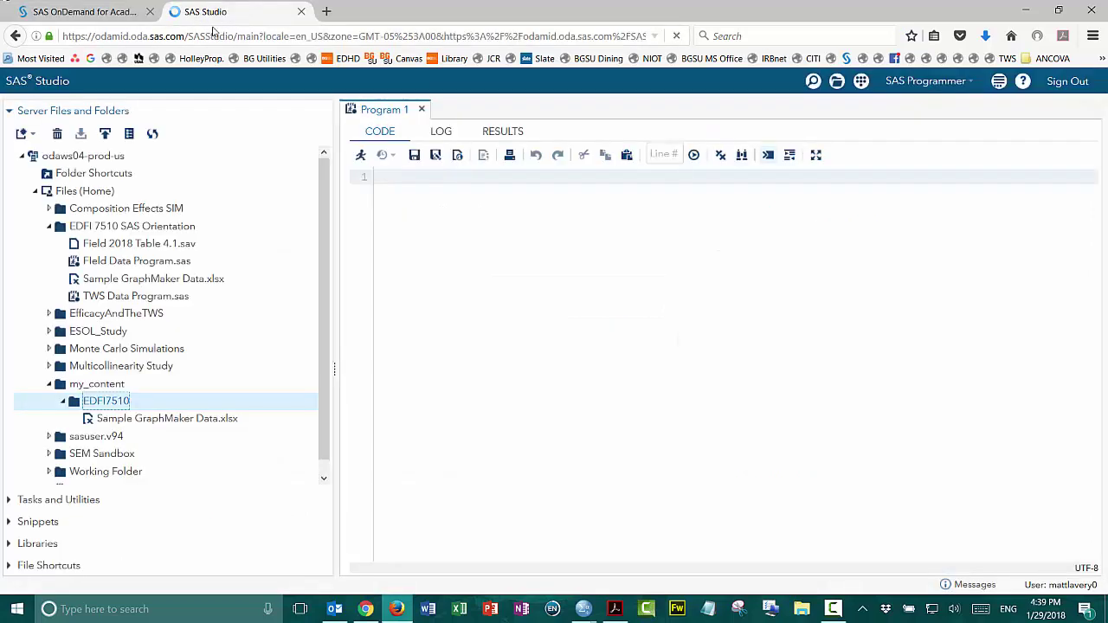
Start a new folder shortcut whose directory is the pasted course path plus /EDFI7510
left_click(32, 135)
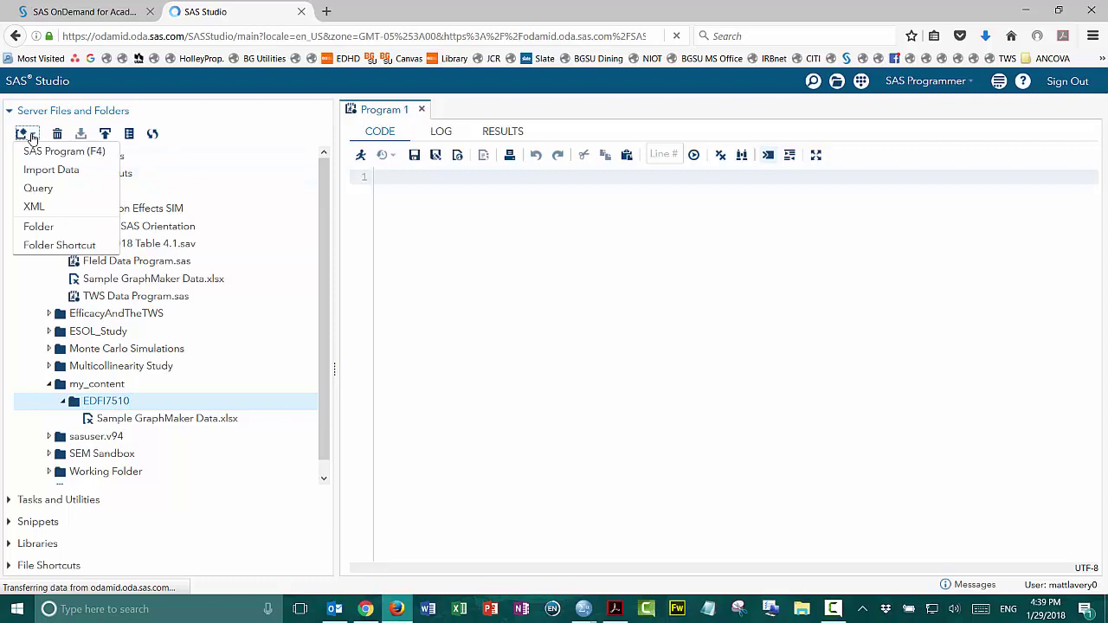
left_click(61, 245)
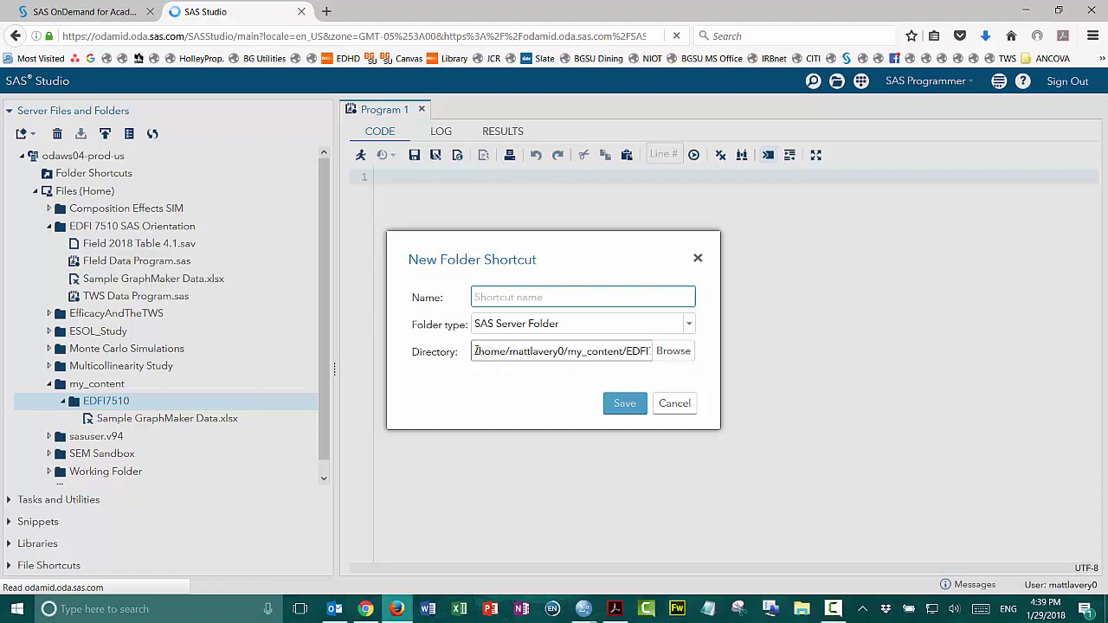
left_click(517, 353)
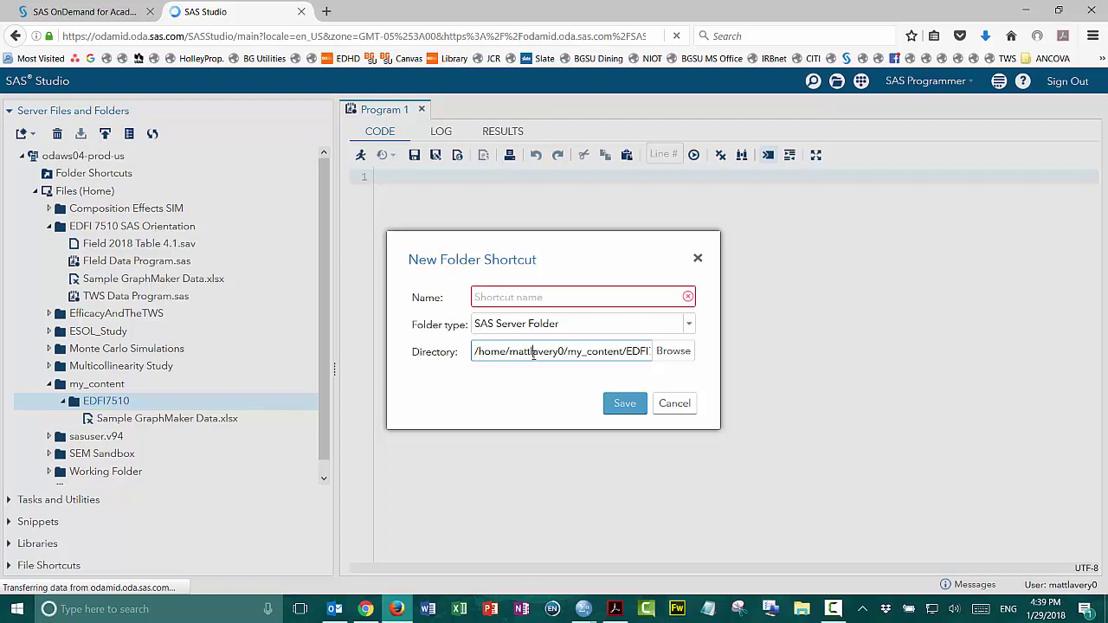
triple_click(534, 353)
key("BackSpace")
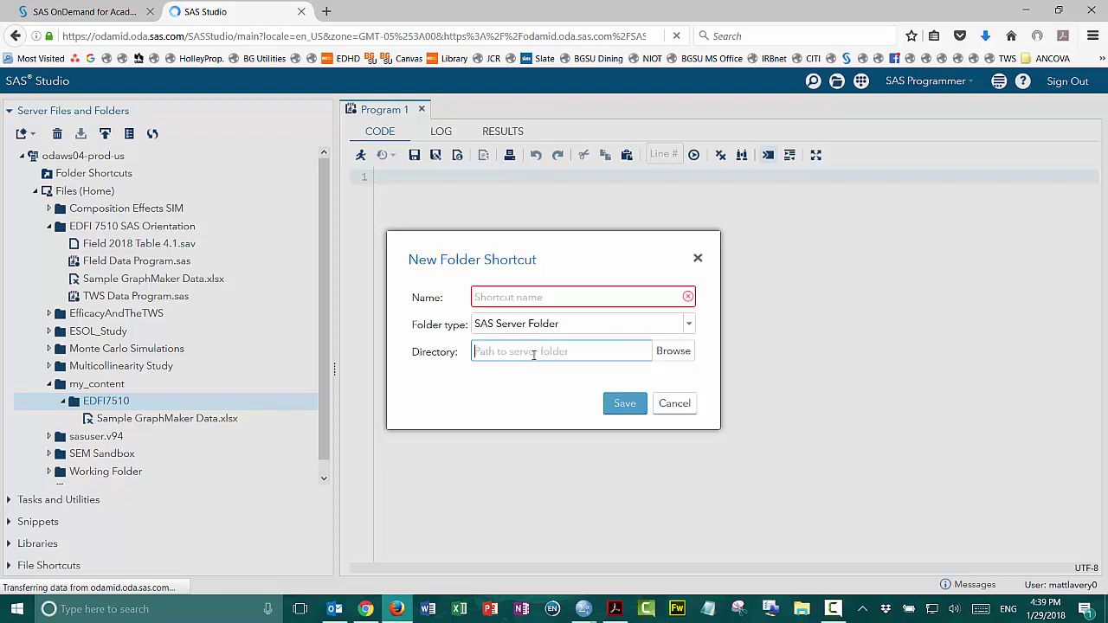
right_click(526, 353)
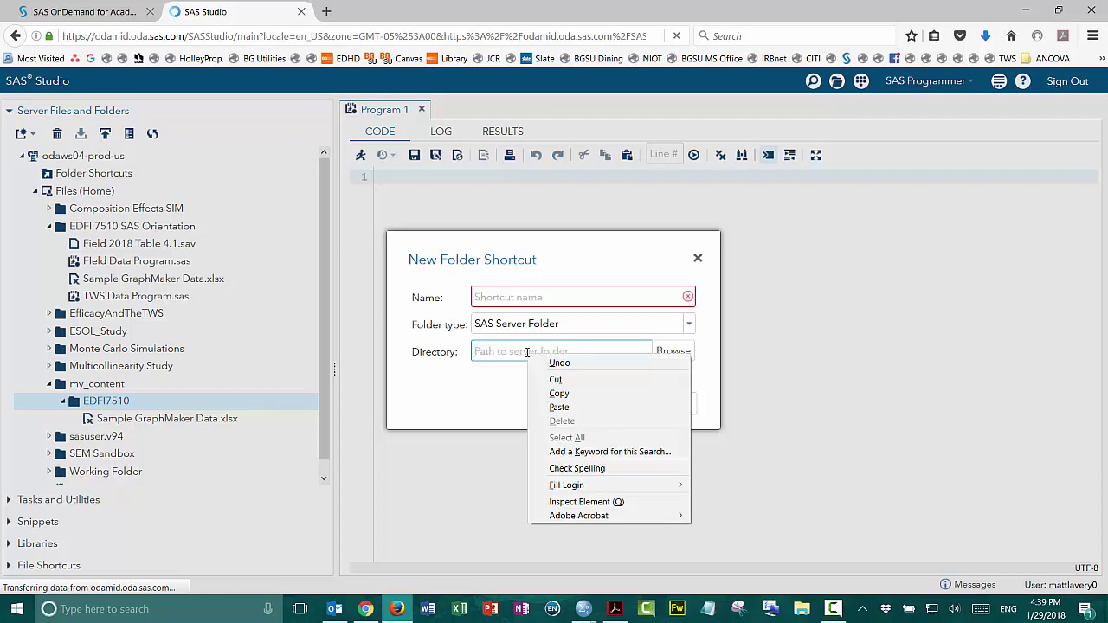
left_click(559, 407)
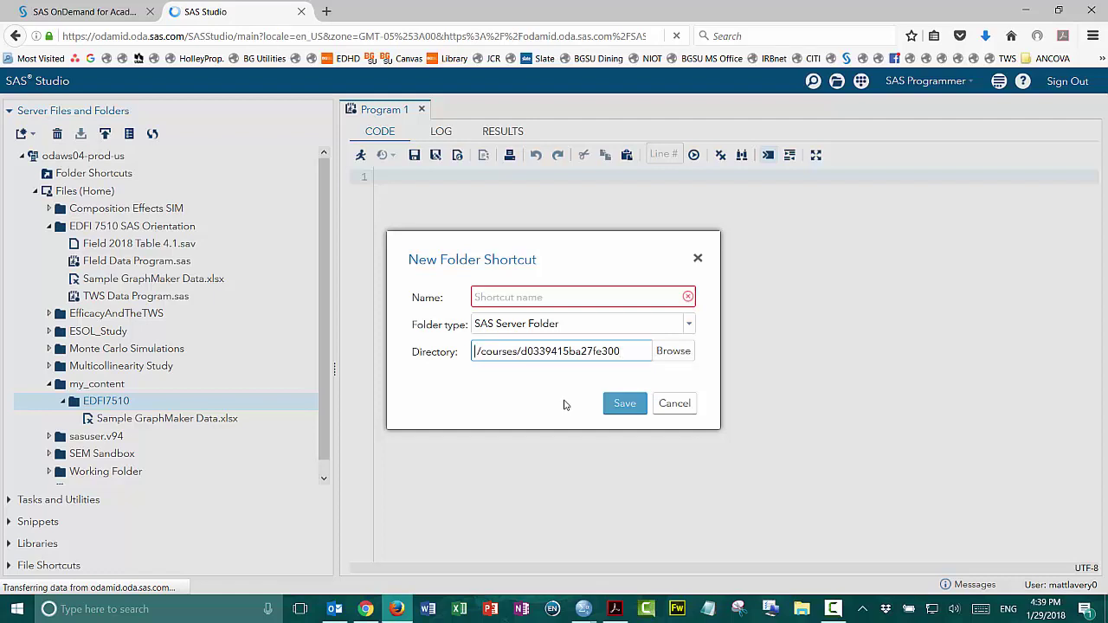
key("Home")
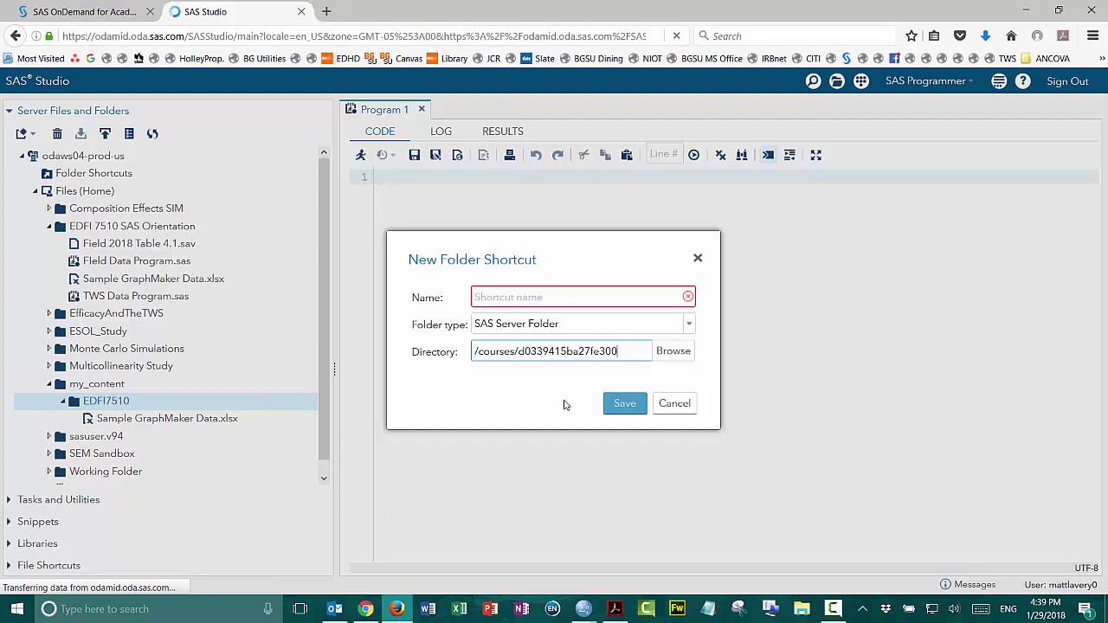
type("/")
type("EDFI7")
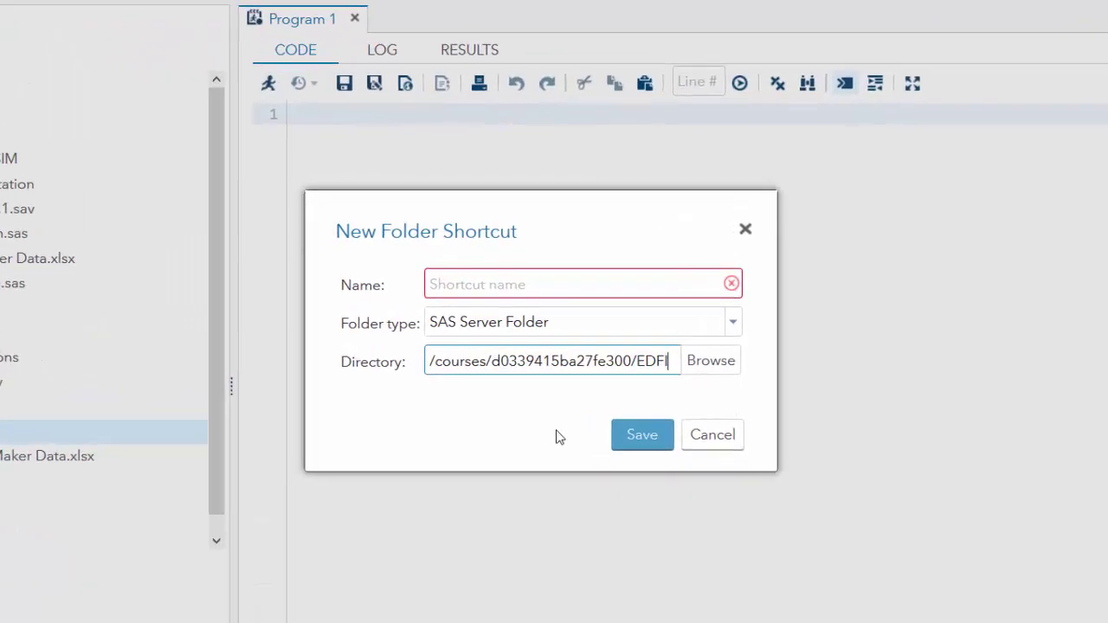
type("510")
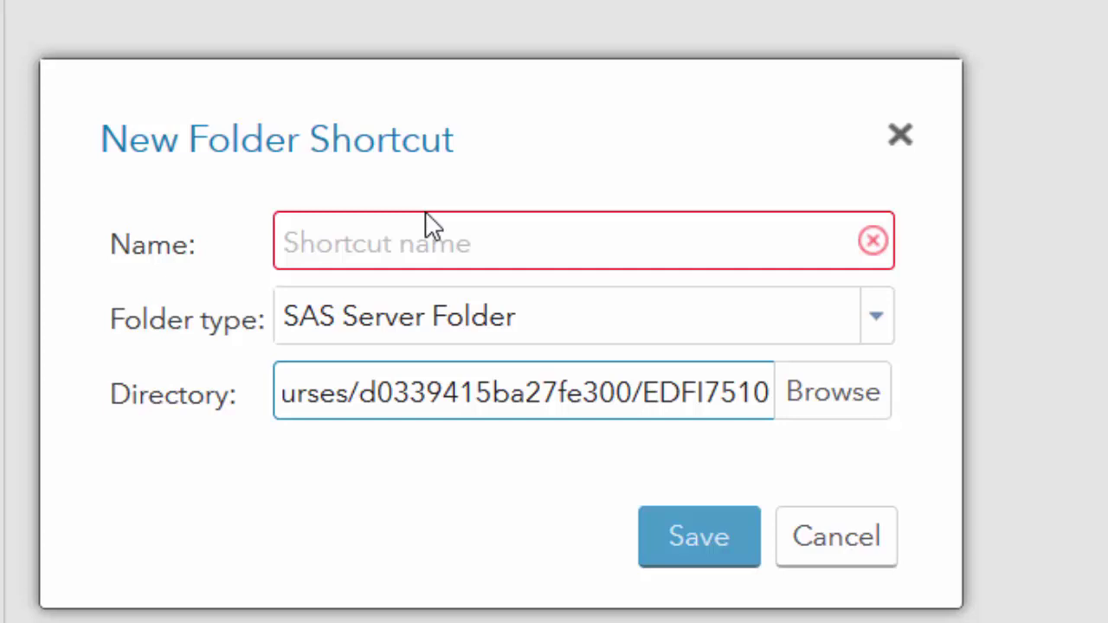
Name the shortcut 'EDFI 7510' and save it
left_click(404, 245)
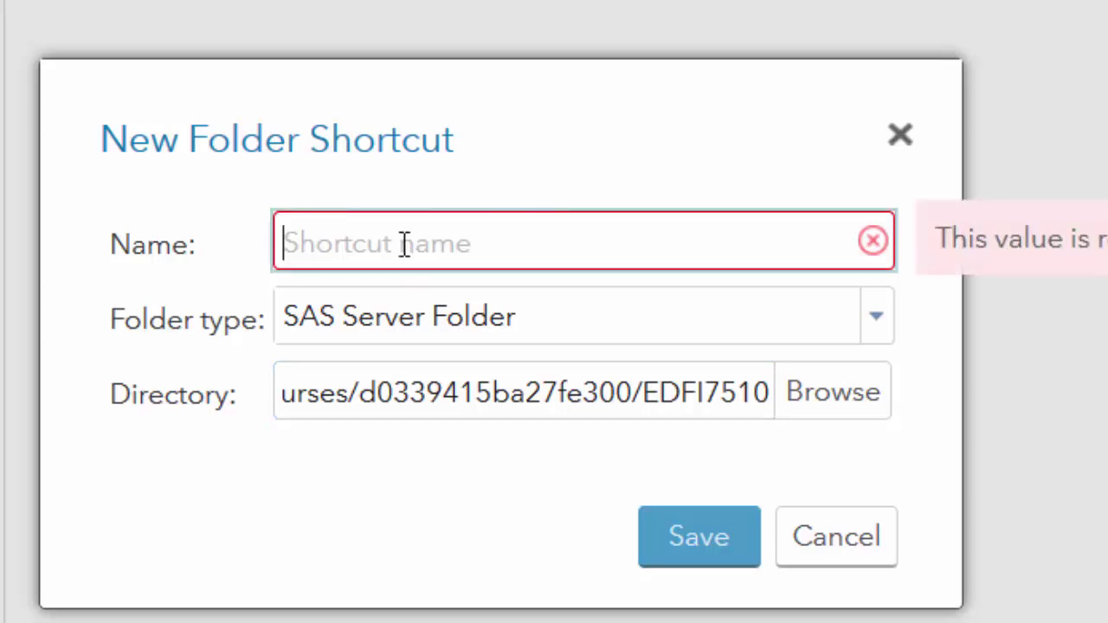
type("EDFI")
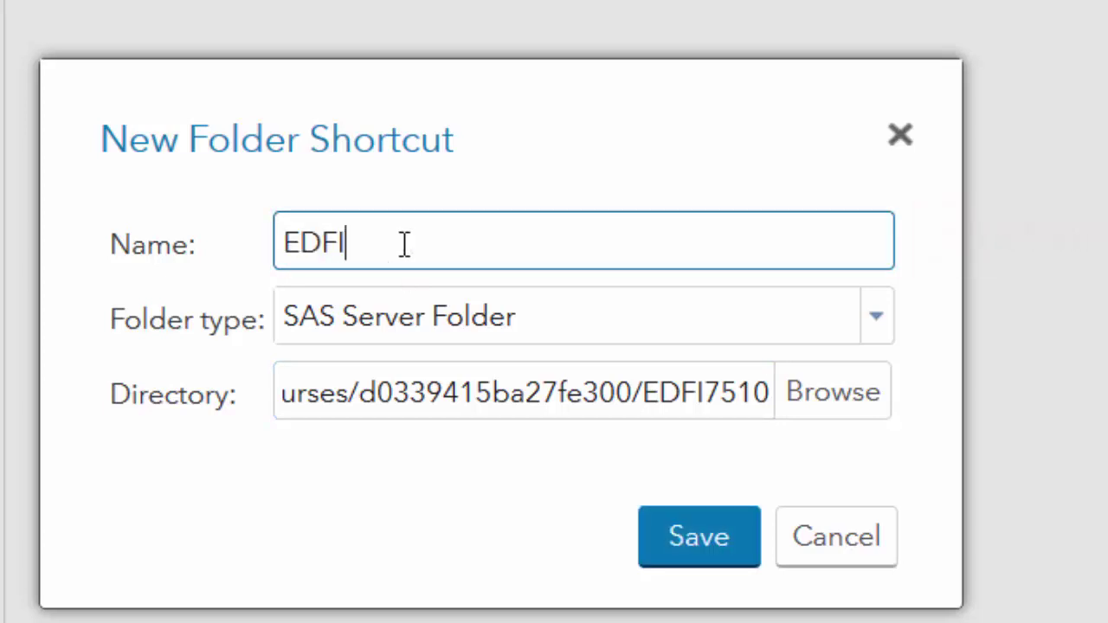
type(" 7510")
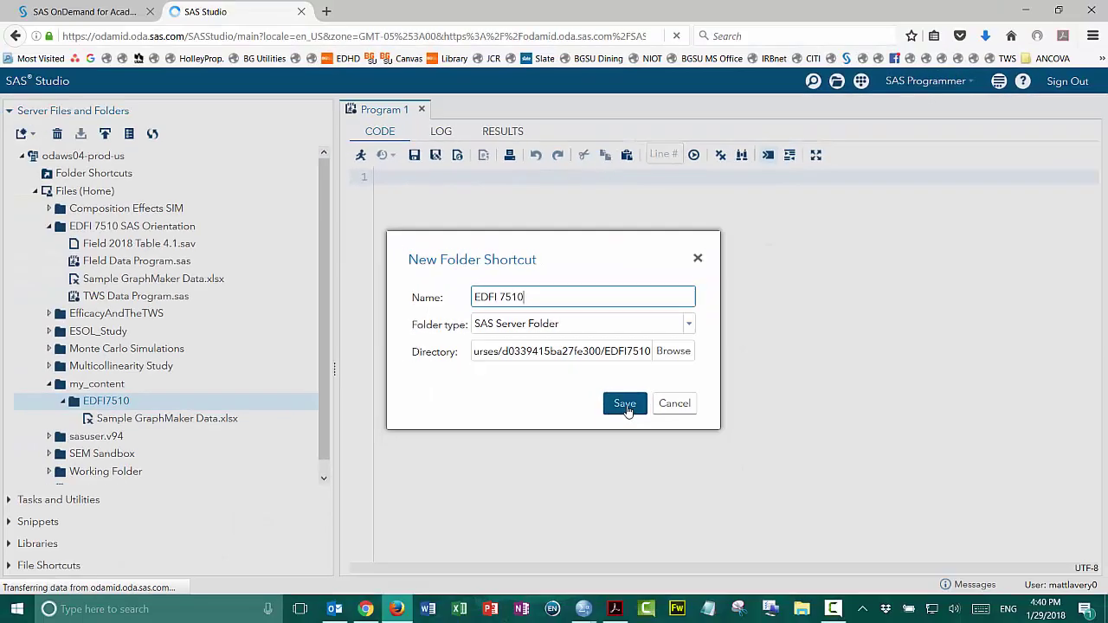
left_click(665, 476)
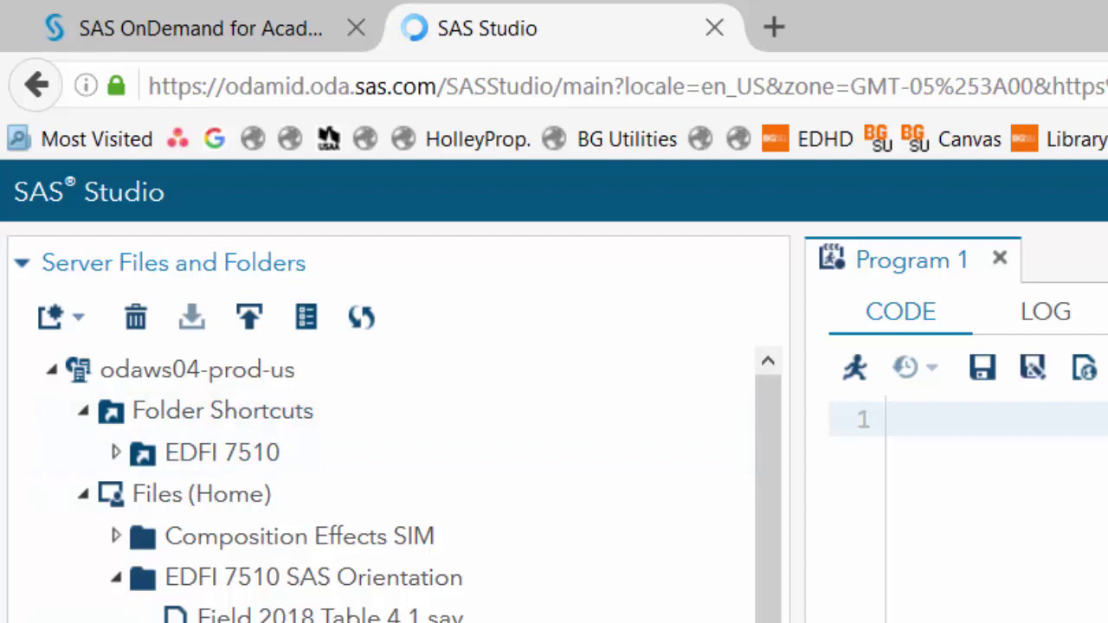
Expand the EDFI 7510 shortcut and select Sample GraphMaker Data.xlsx
left_click(116, 454)
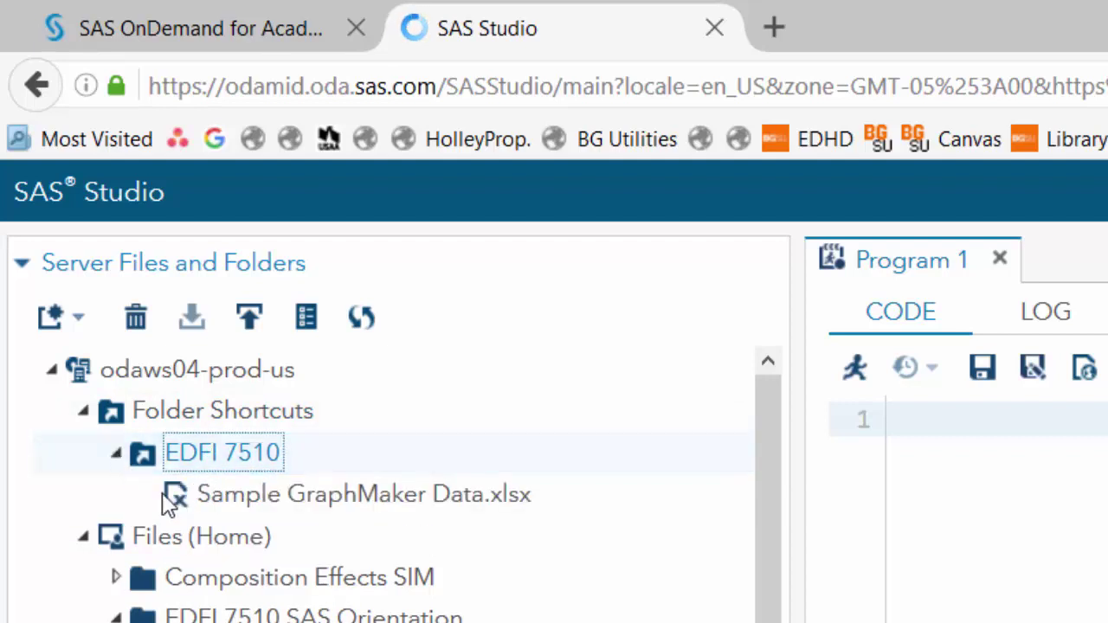
left_click(387, 506)
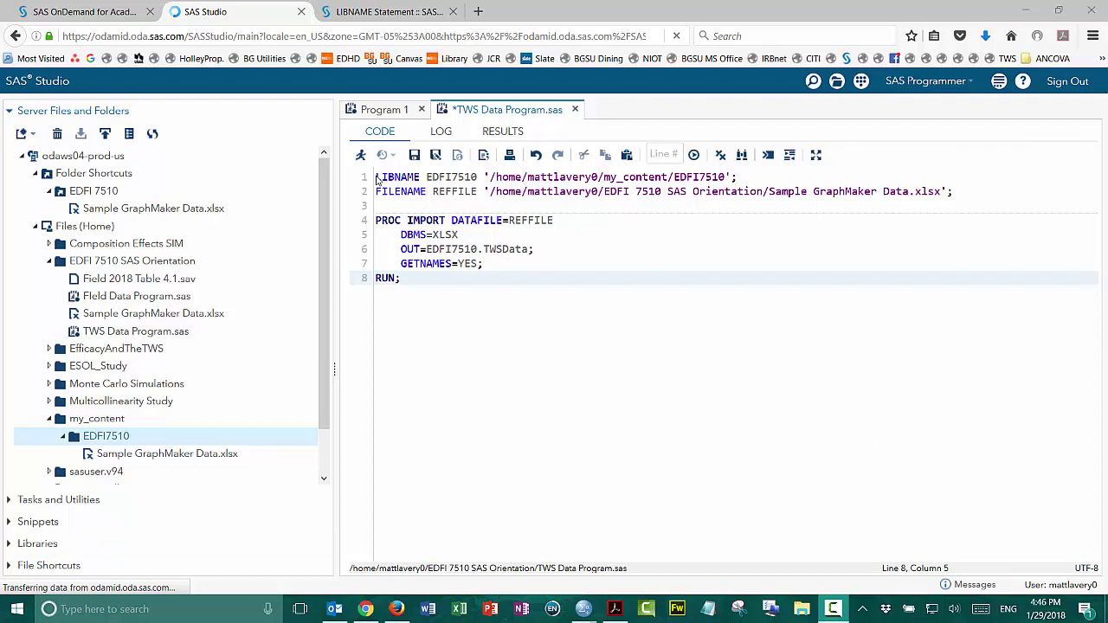
left_click_drag(377, 177, 740, 176)
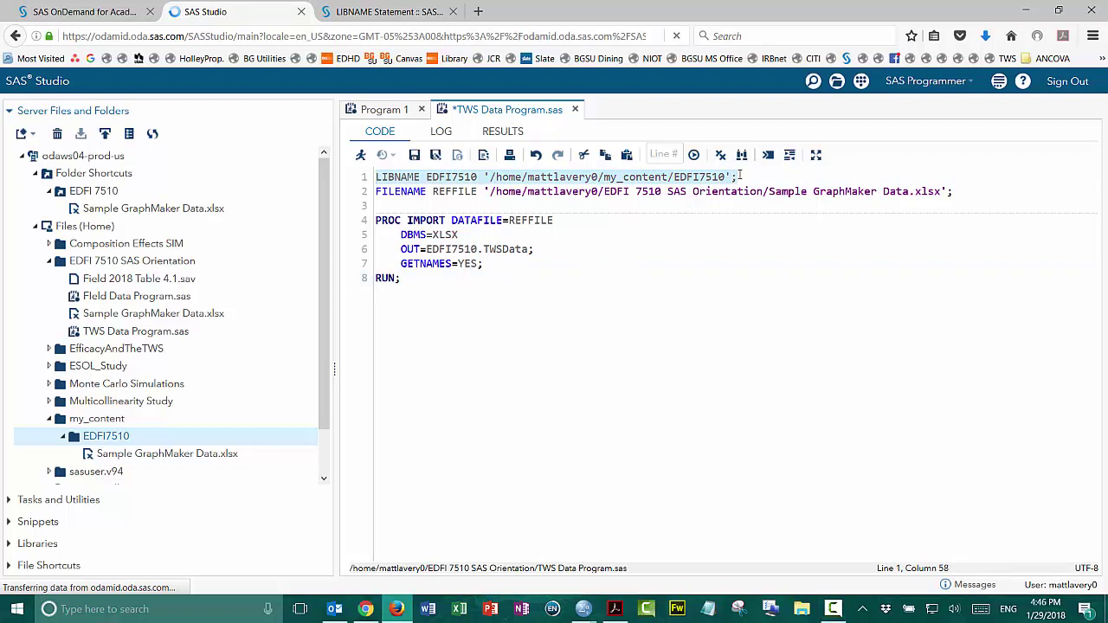
left_click(680, 330)
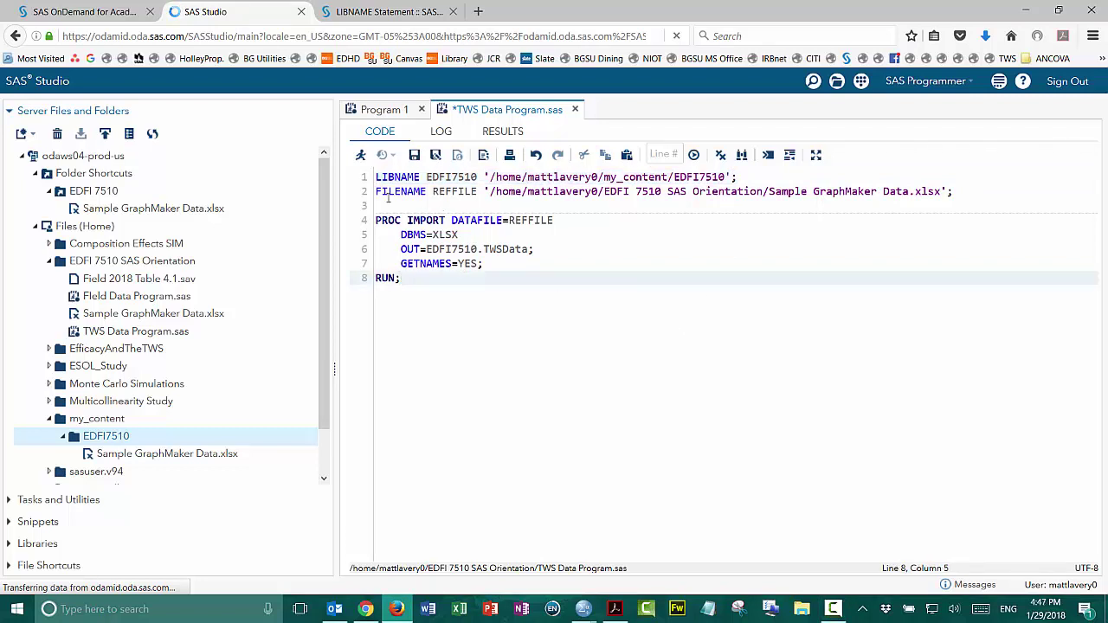
left_click_drag(376, 191, 952, 191)
left_click(549, 374)
left_click_drag(427, 248, 479, 248)
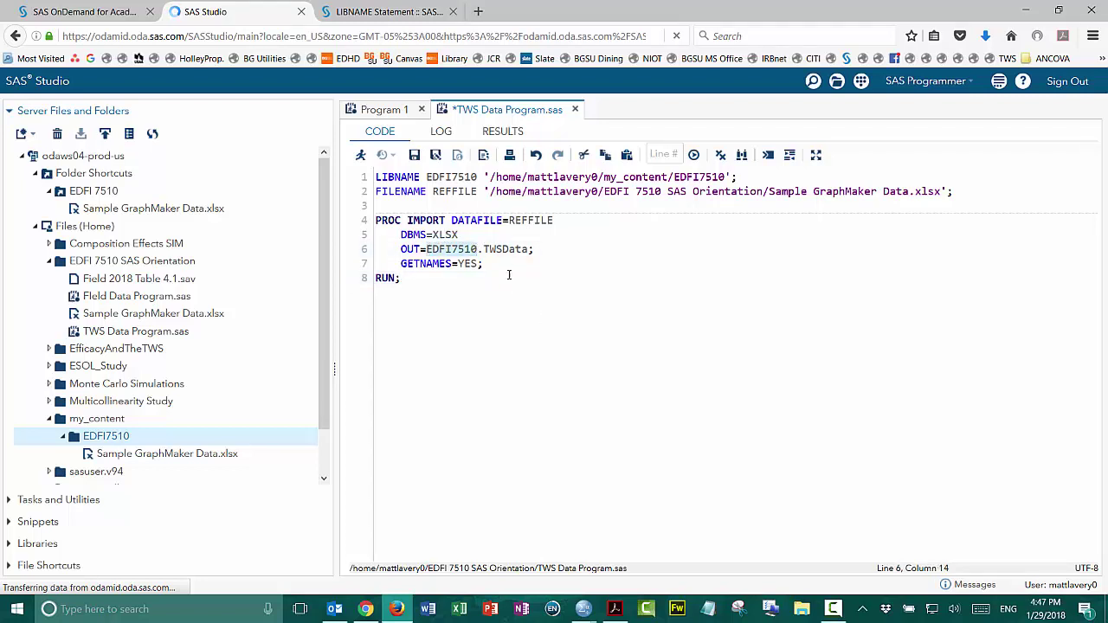
double_click(505, 249)
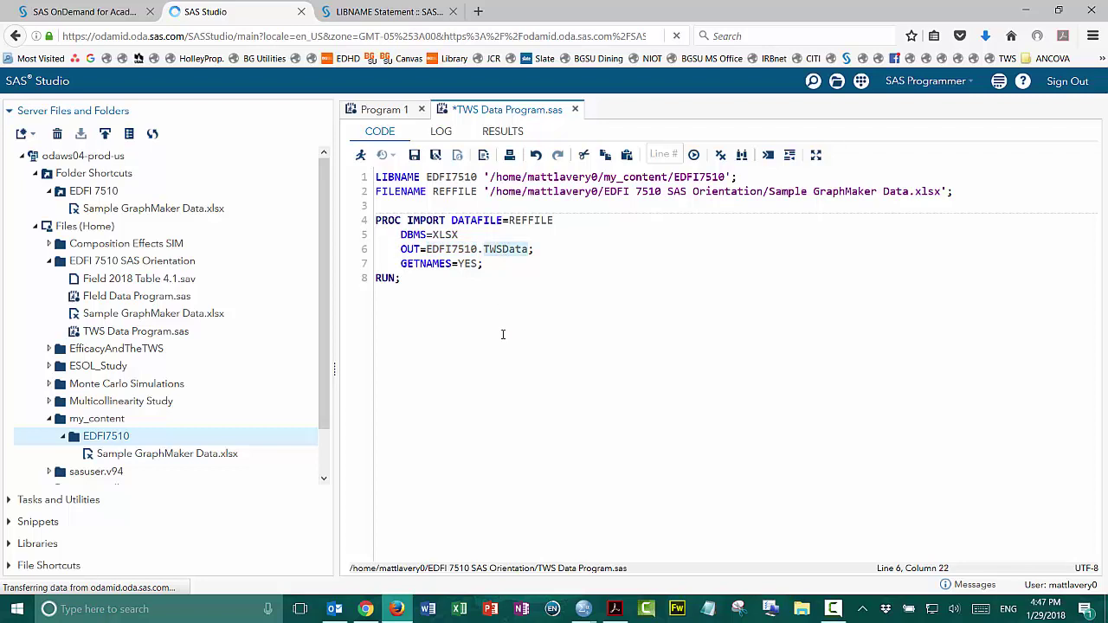
left_click(499, 328)
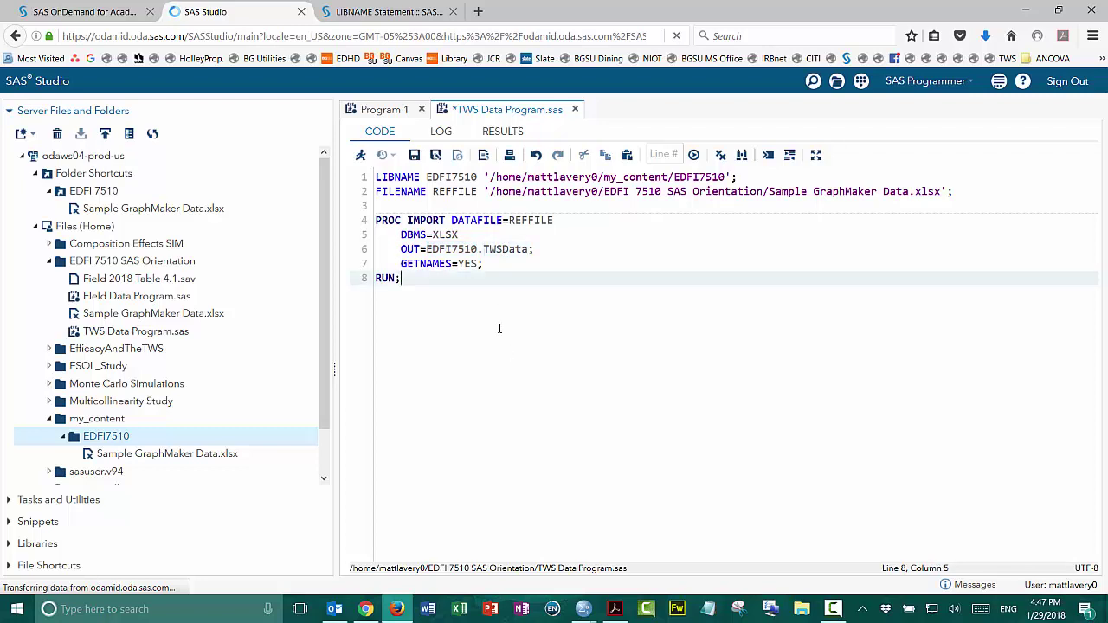
Run the import program to create the 1367-row TWSDATA table, then show the Libraries list
left_click(361, 154)
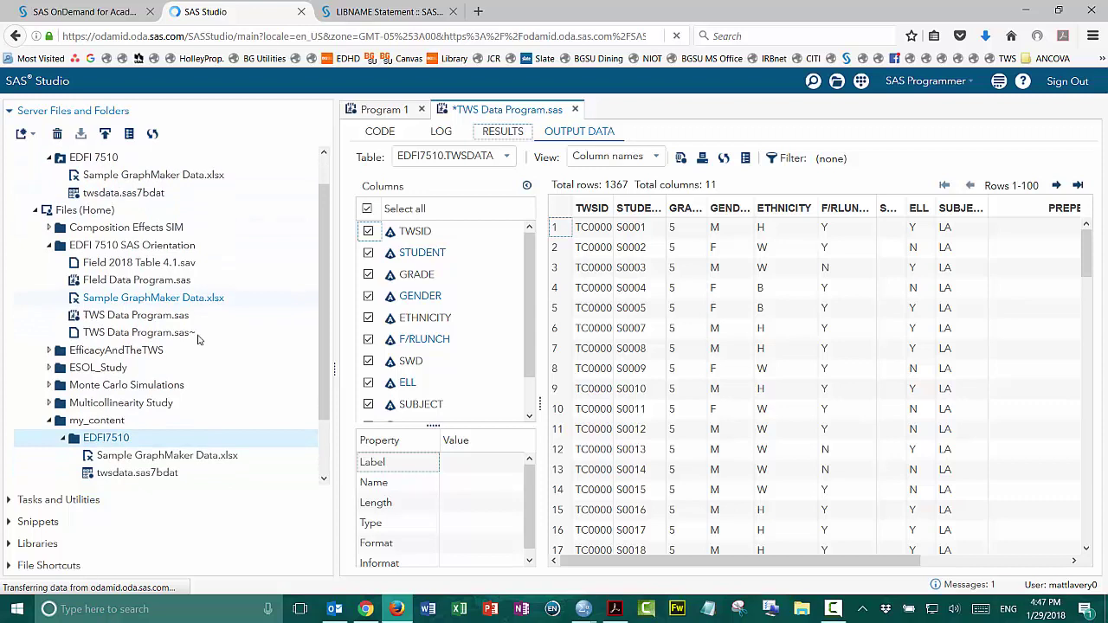
scroll(196, 346, "down", 1)
left_click(106, 546)
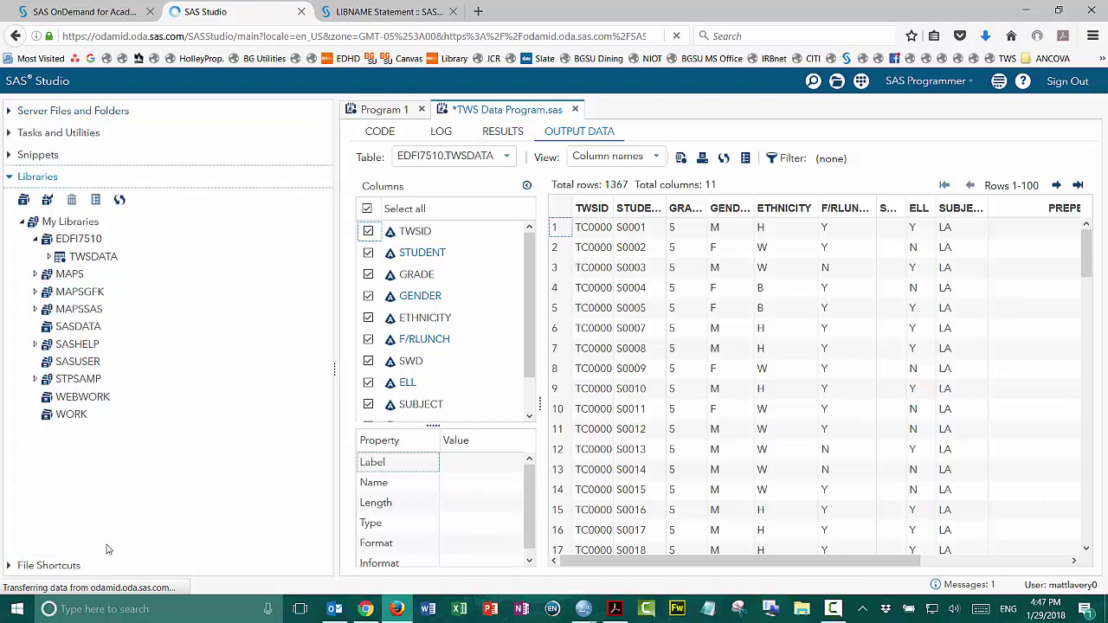
View the TWSDATA table in its own tab, close it, and switch to the empty Program 1
double_click(86, 260)
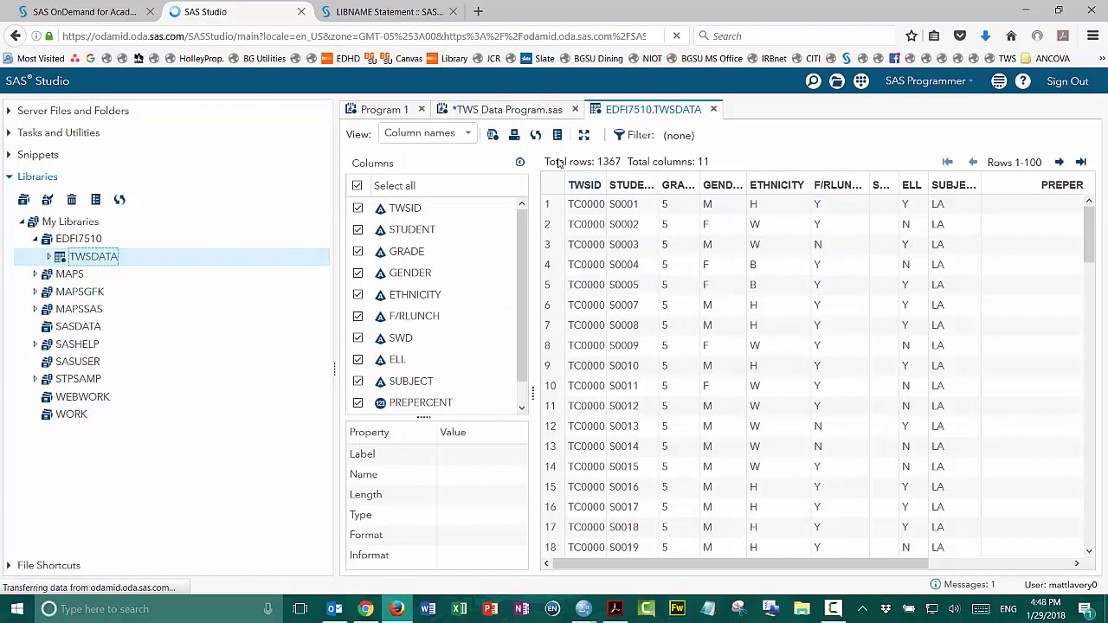
left_click(511, 113)
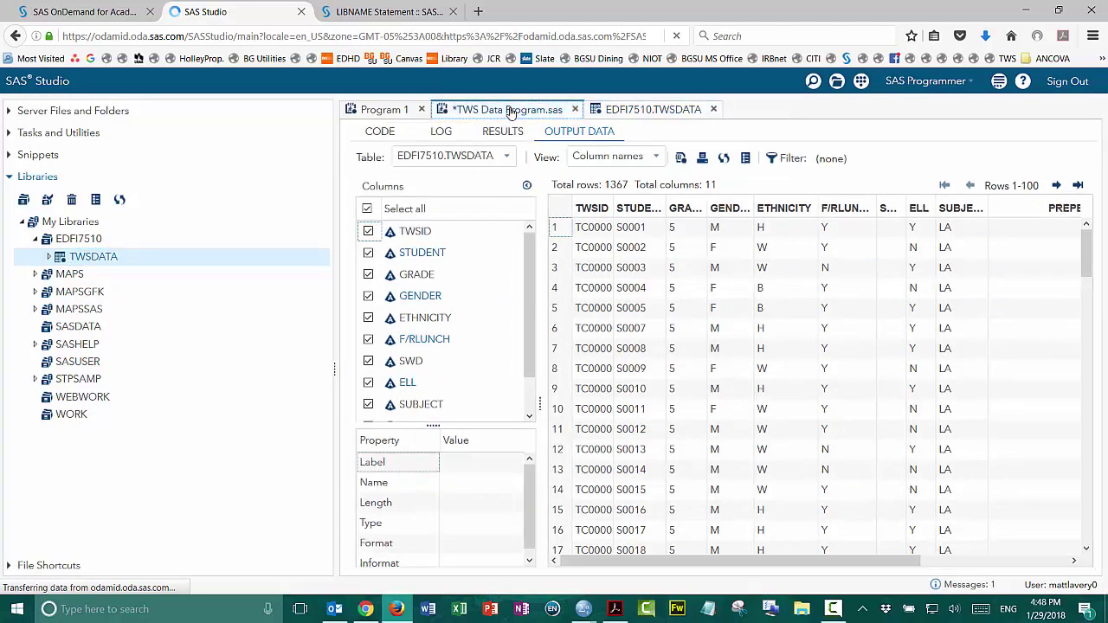
left_click(648, 110)
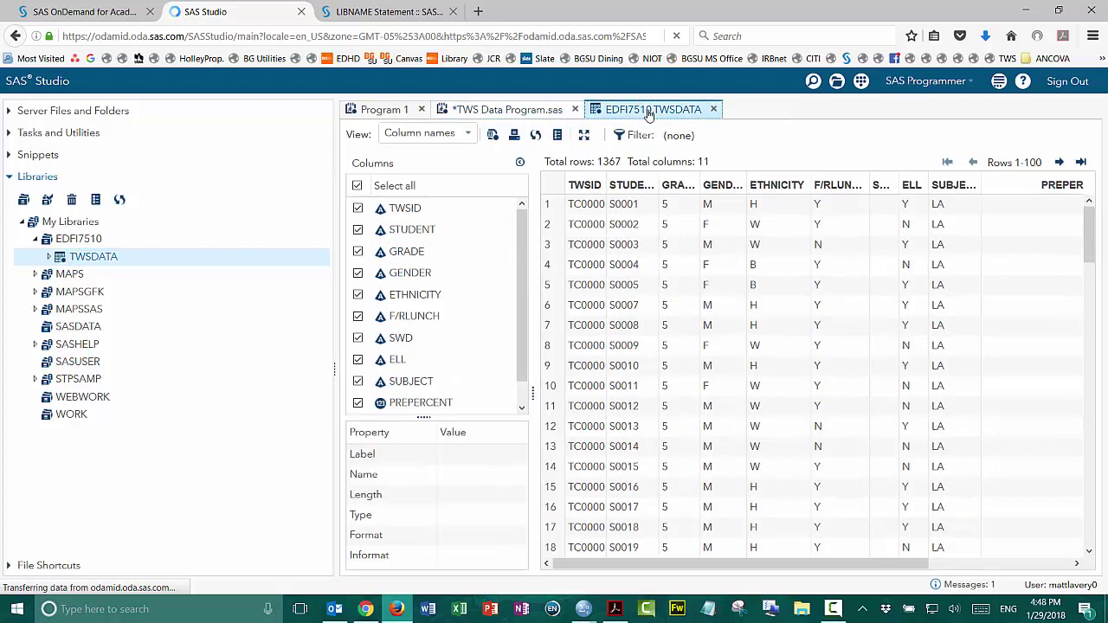
left_click(714, 111)
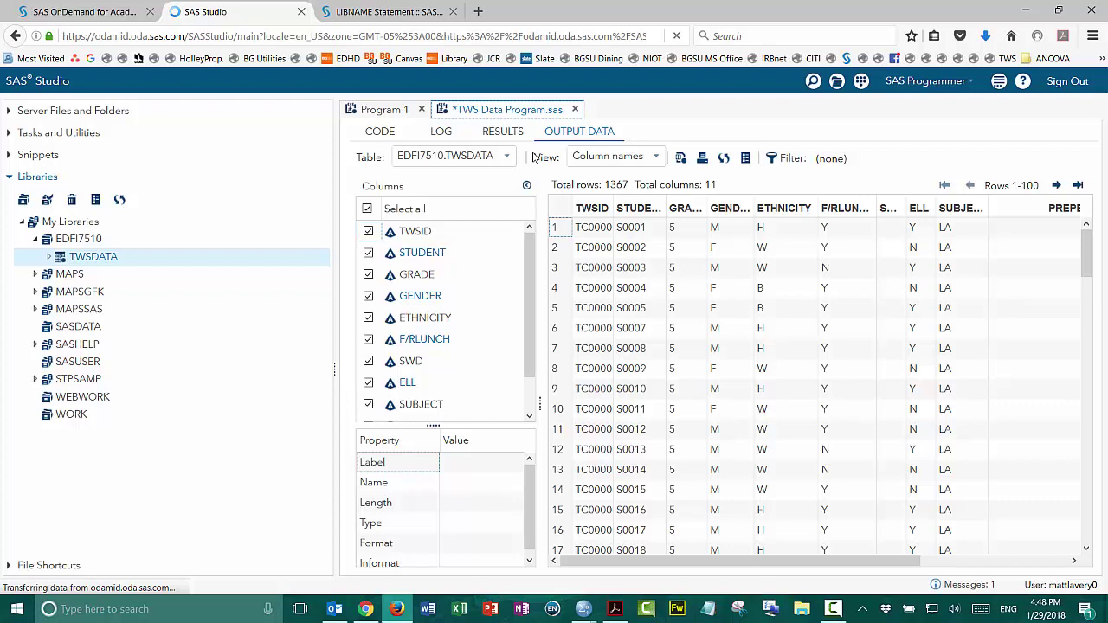
left_click(395, 112)
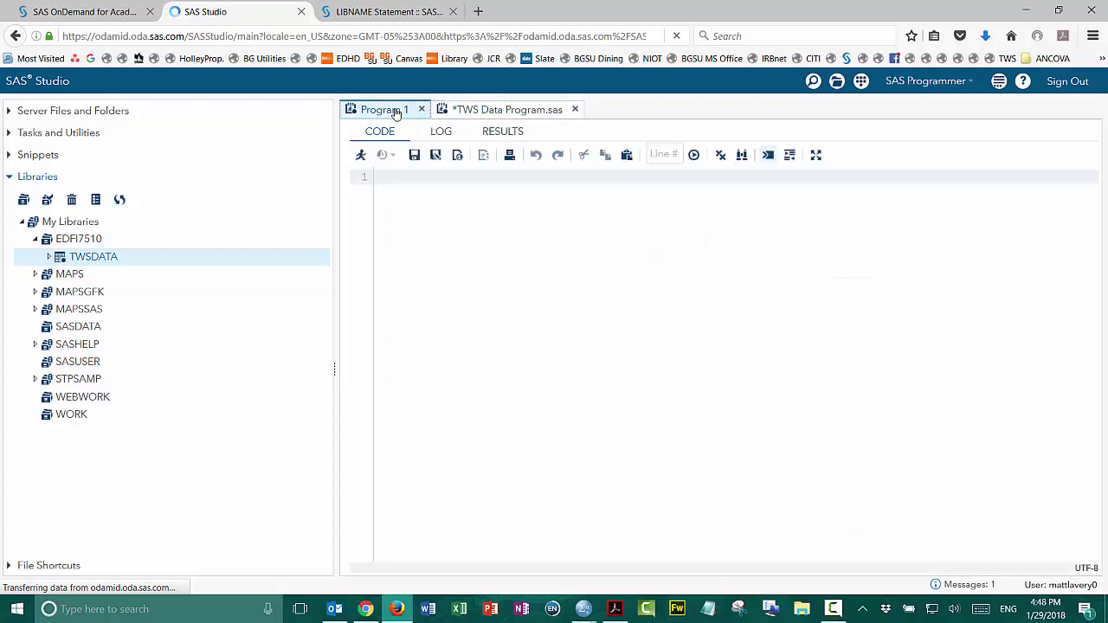
Type LIBNAME EDFI751 in Program 1 and copy the course directory path from the OnDemand page
left_click(416, 181)
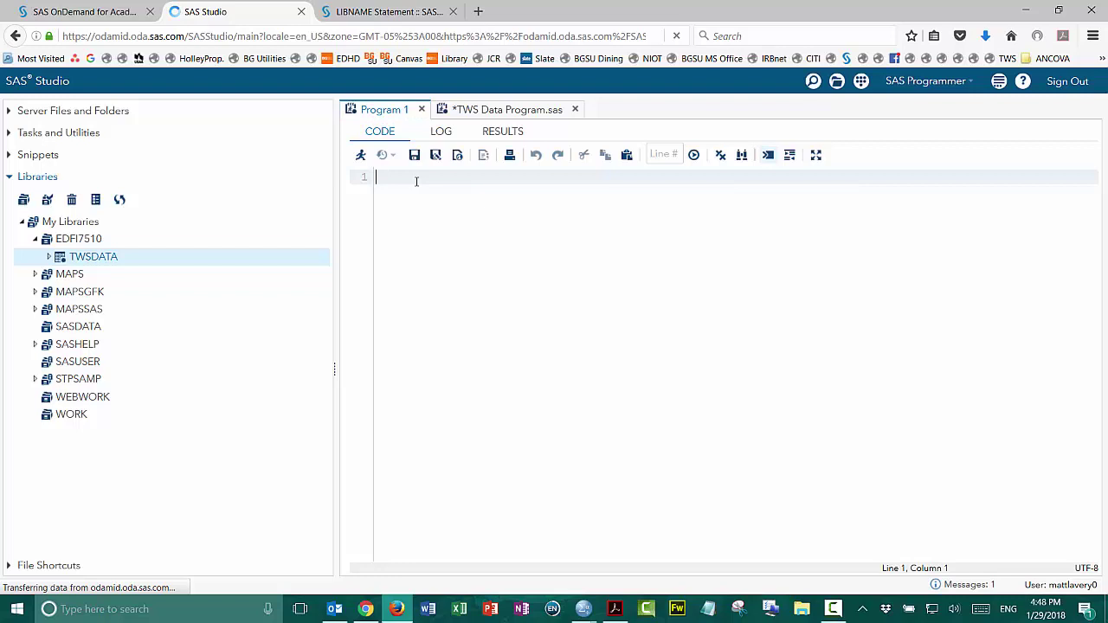
type("L")
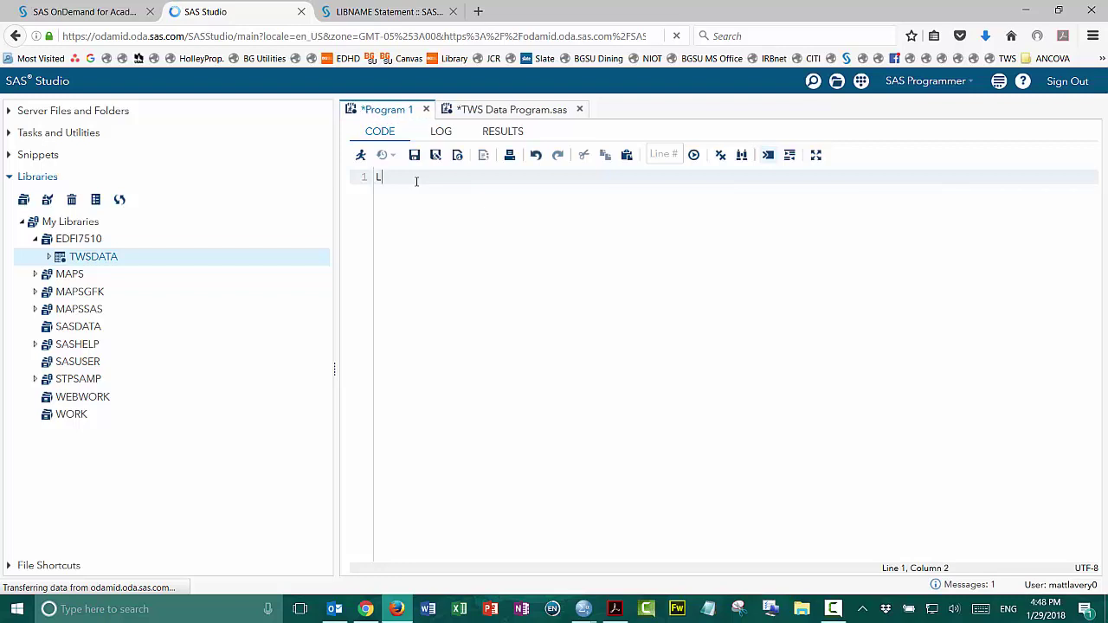
type("IBNAME EDFI751")
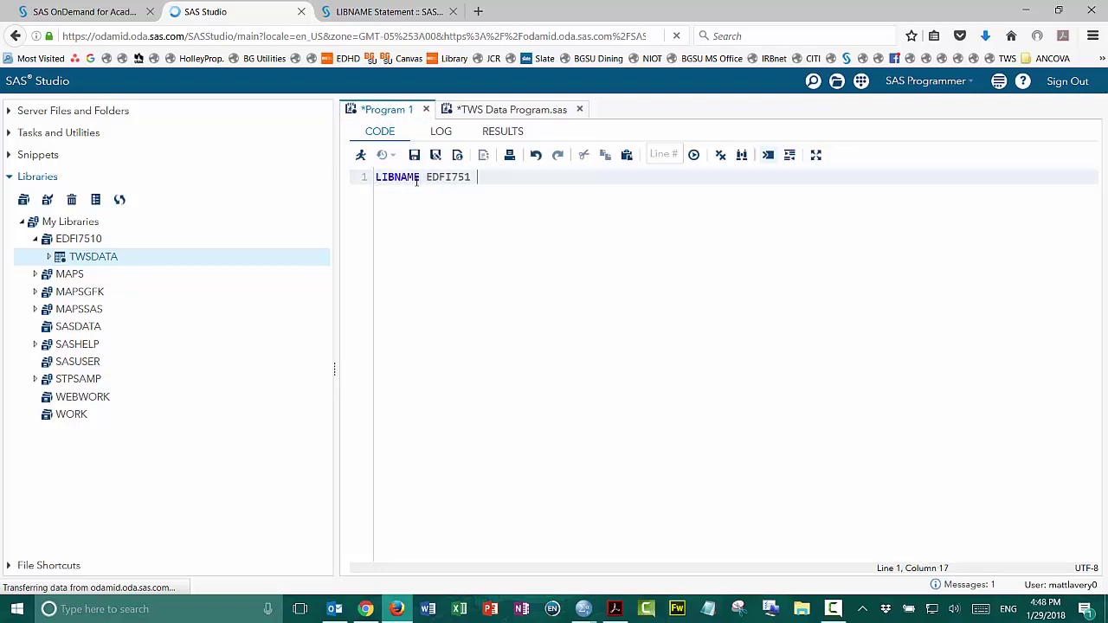
left_click(511, 110)
left_click(381, 132)
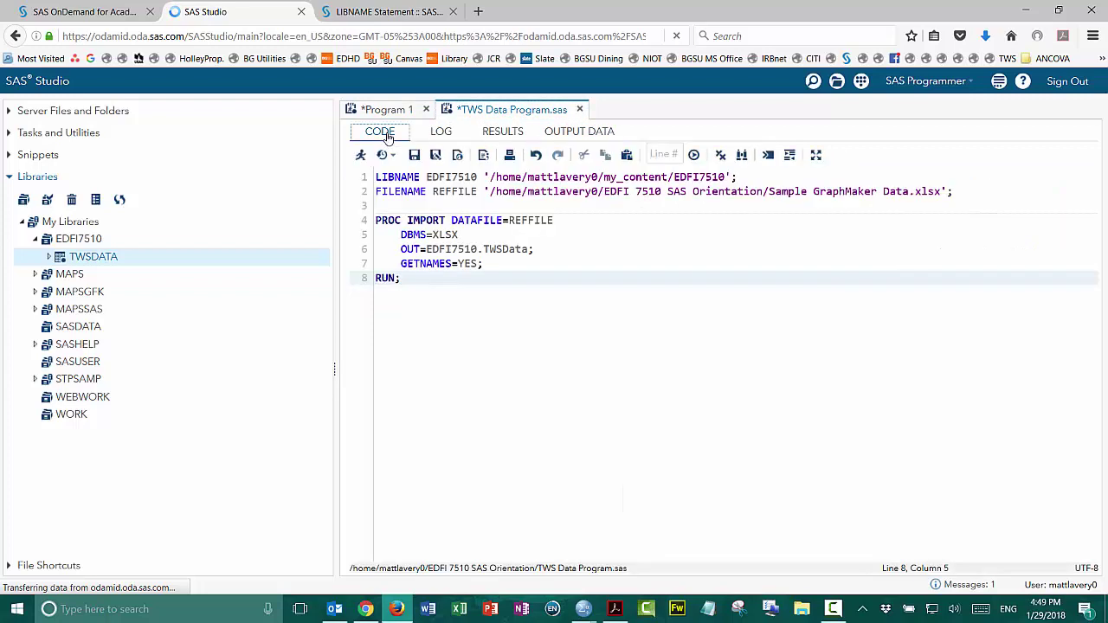
left_click(102, 13)
right_click(320, 381)
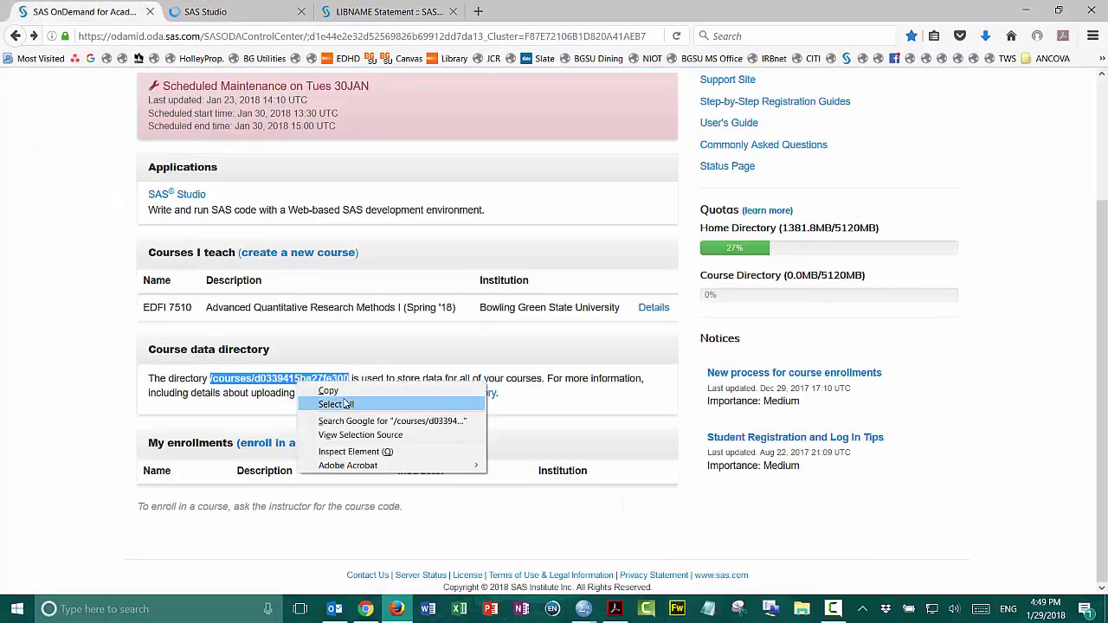
left_click(329, 388)
left_click(247, 10)
Complete the statement with the quoted course path plus /EDFI751 and ACCESS=READONLY;
type("'")
right_click(482, 180)
left_click(509, 280)
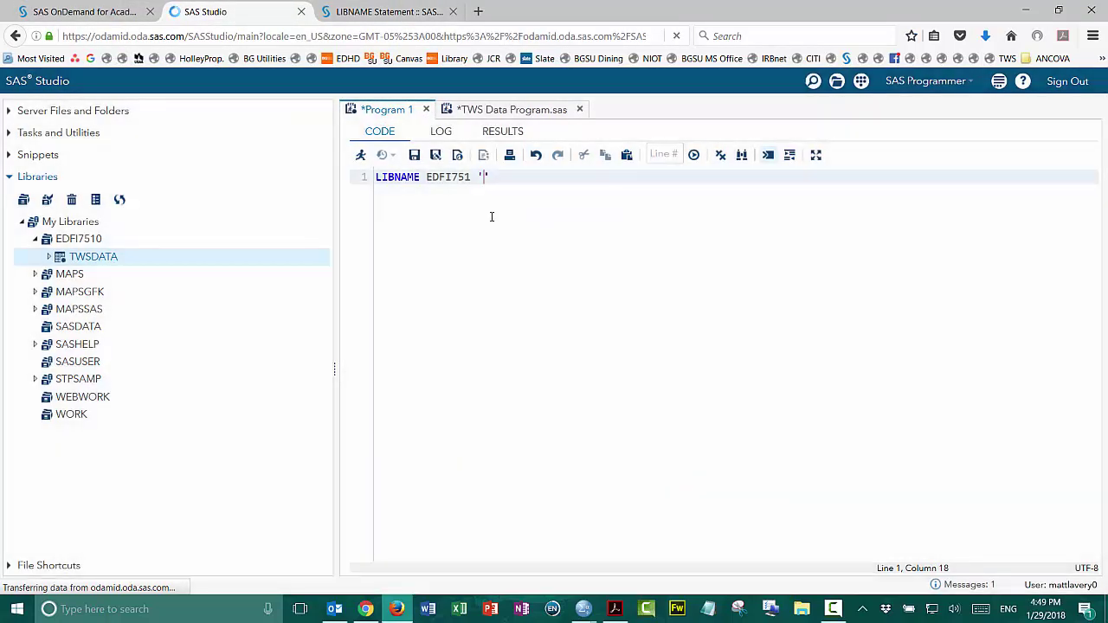
type("/EDFI")
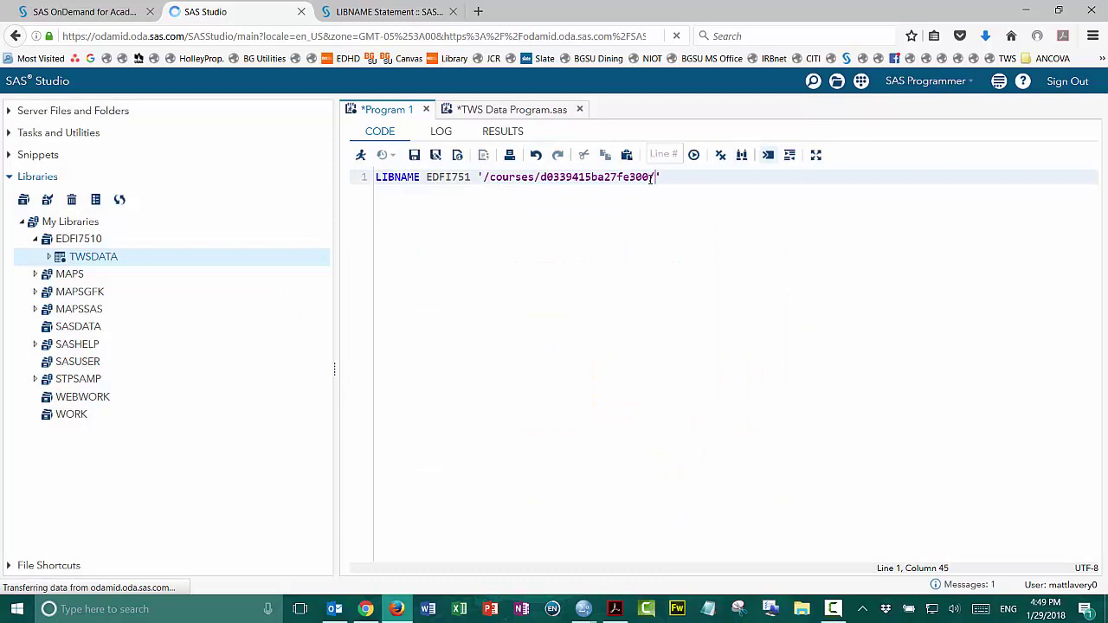
type("751")
key("End")
type("ACCESS=READO")
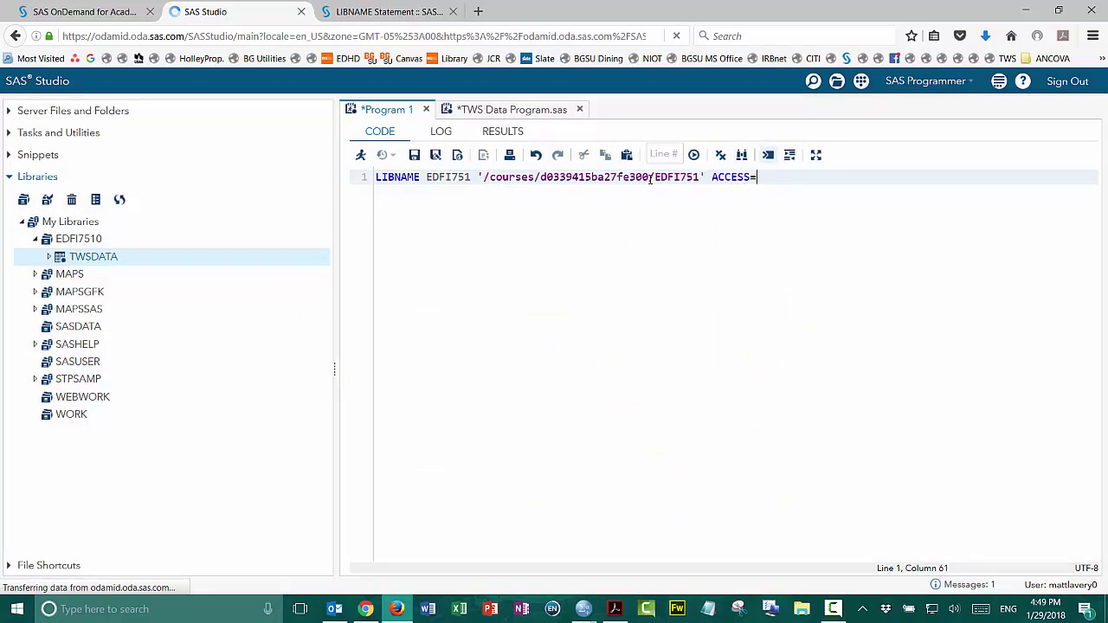
type("NLY;")
Save Program 1 as 'EDFI 7510 Program Starter' in my_content/EDFI7510
left_click(414, 154)
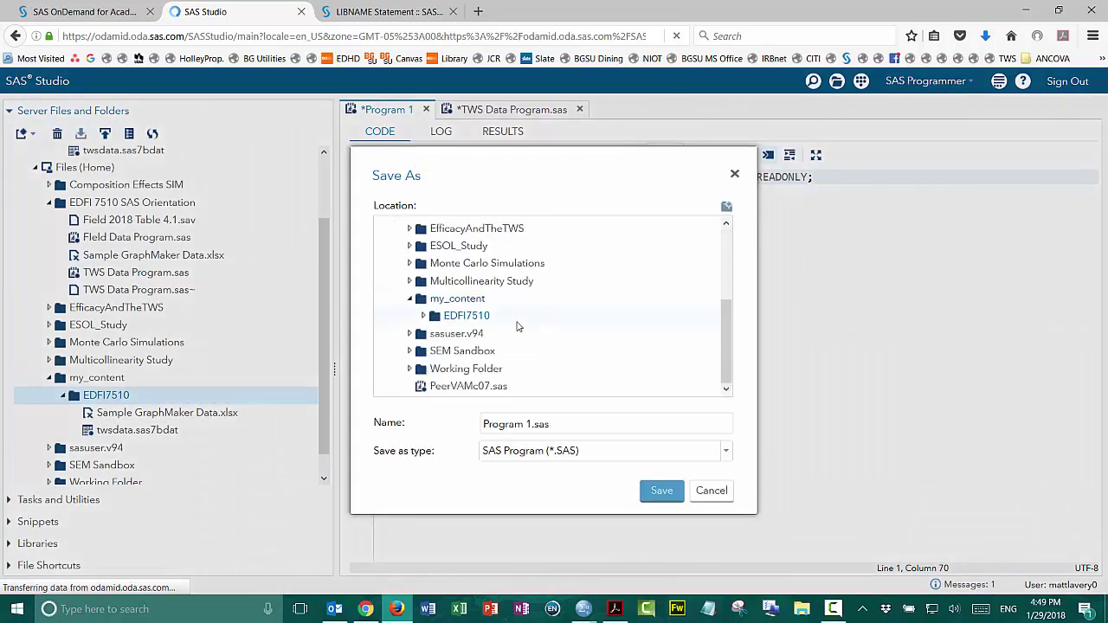
left_click(518, 322)
left_click_drag(532, 424, 459, 425)
type("EDFI")
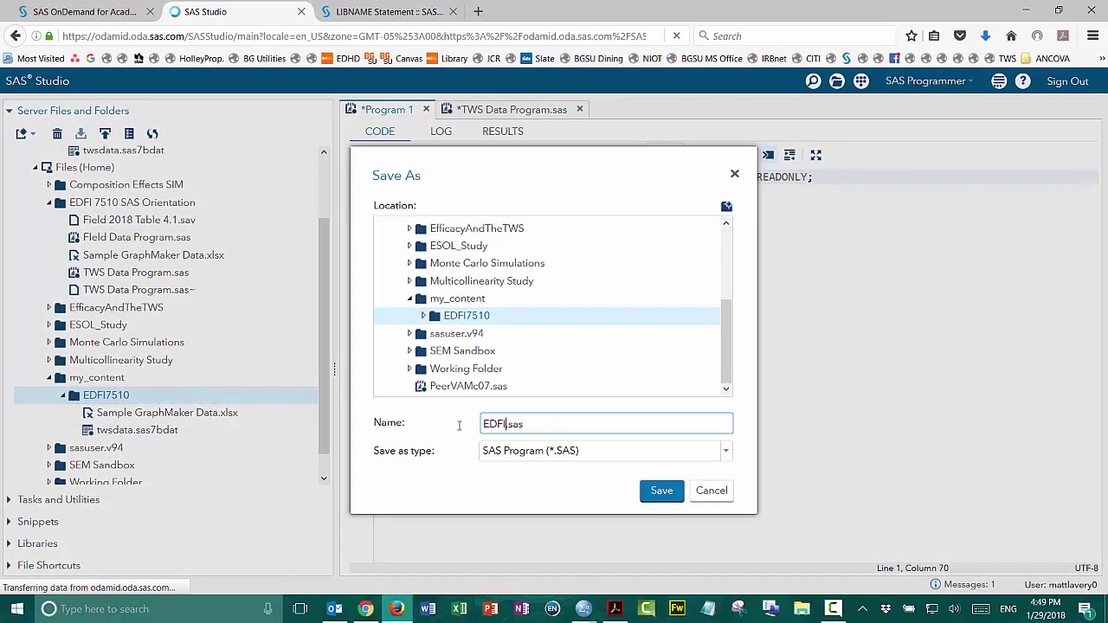
type("7510 Program St")
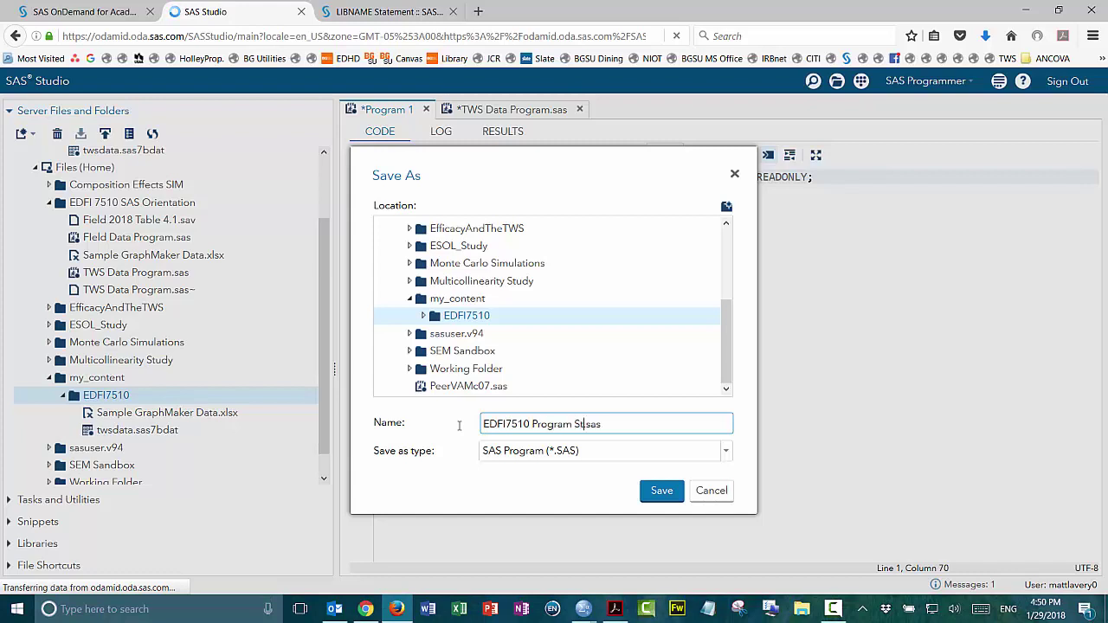
type("arter")
left_click(506, 424)
left_click(662, 491)
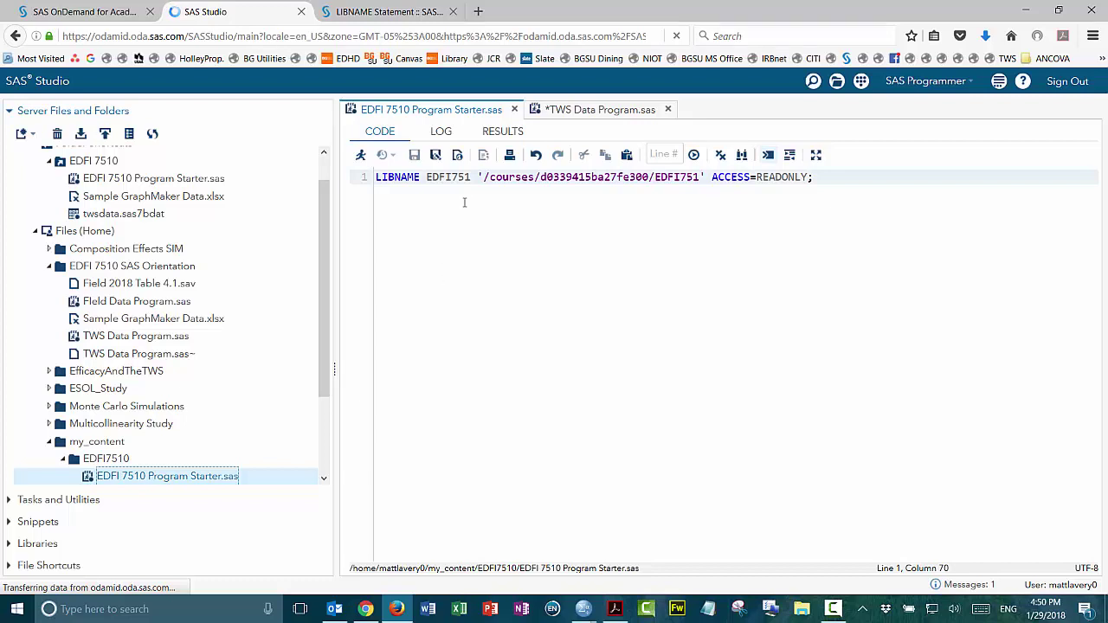
Correct the library name and folder in the path from EDFI751 to EDFI7510
left_click(473, 176)
type("0")
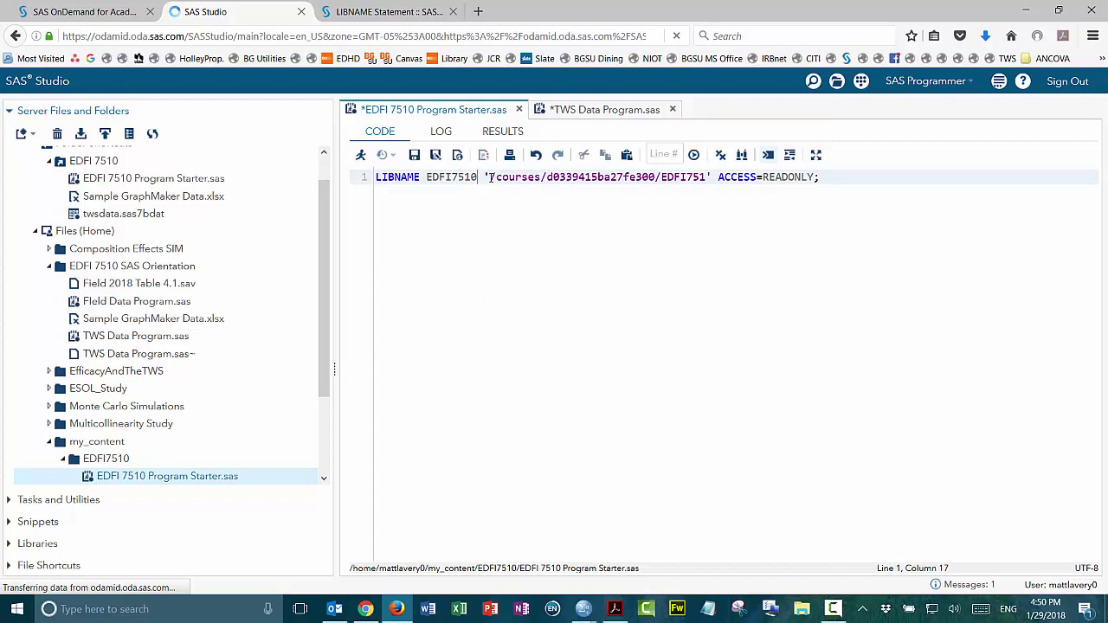
left_click_drag(491, 177, 699, 174)
left_click(707, 177)
type("0")
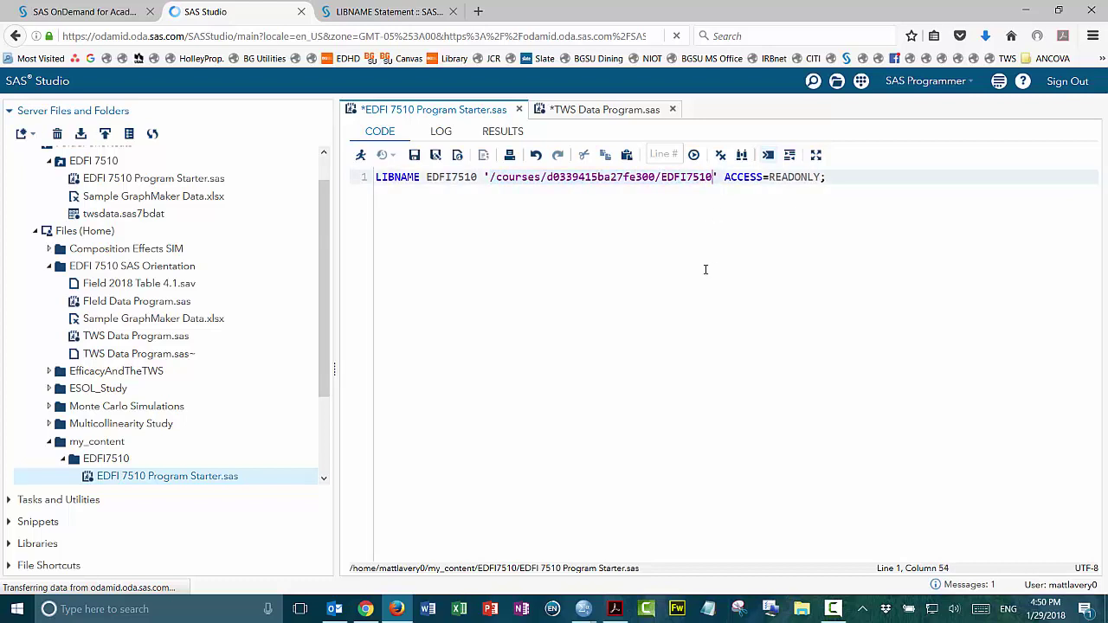
Highlight the ACCESS=READONLY option, then save the program starter file
left_click(738, 177)
left_click_drag(725, 176, 820, 197)
left_click(851, 185)
left_click(415, 155)
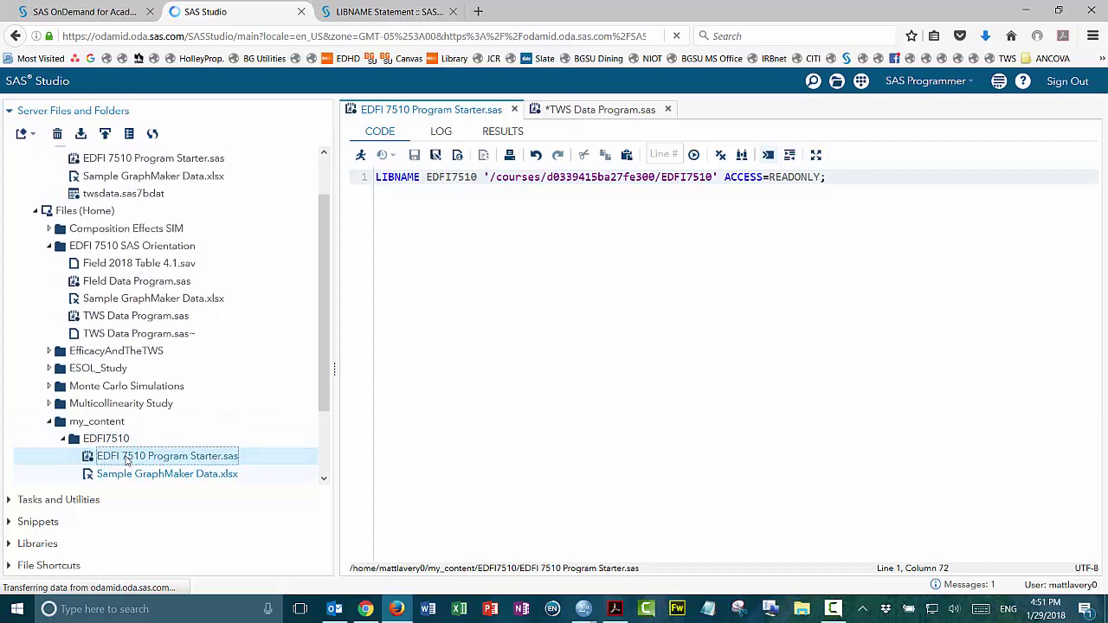
Show the Libraries list with the EDFI7510 library and its TWSDATA table
scroll(129, 455, "up", 3)
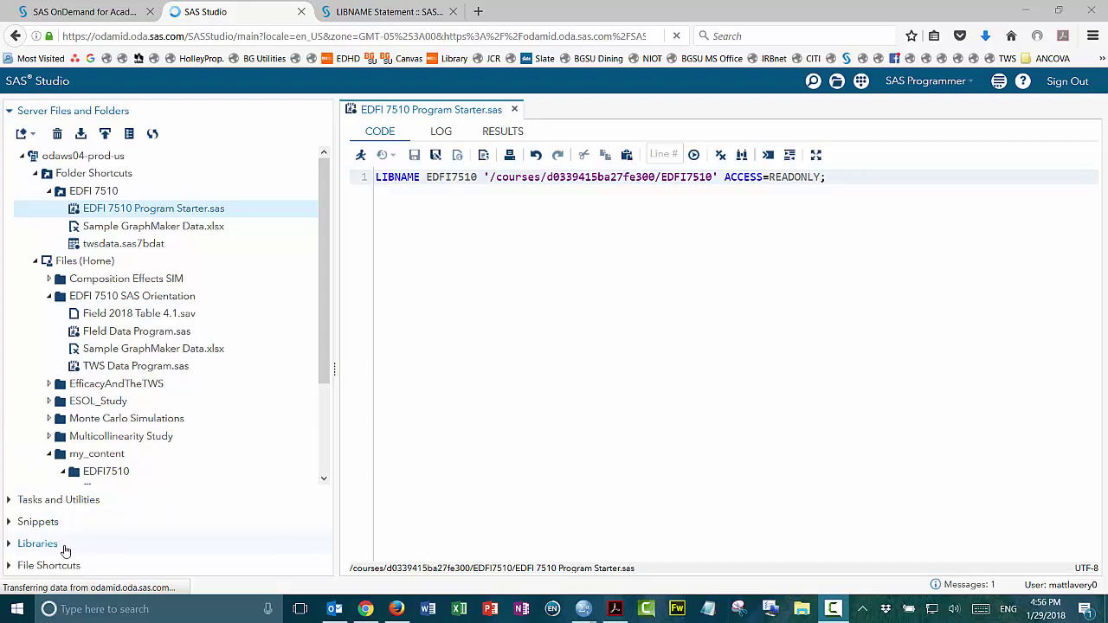
left_click(38, 544)
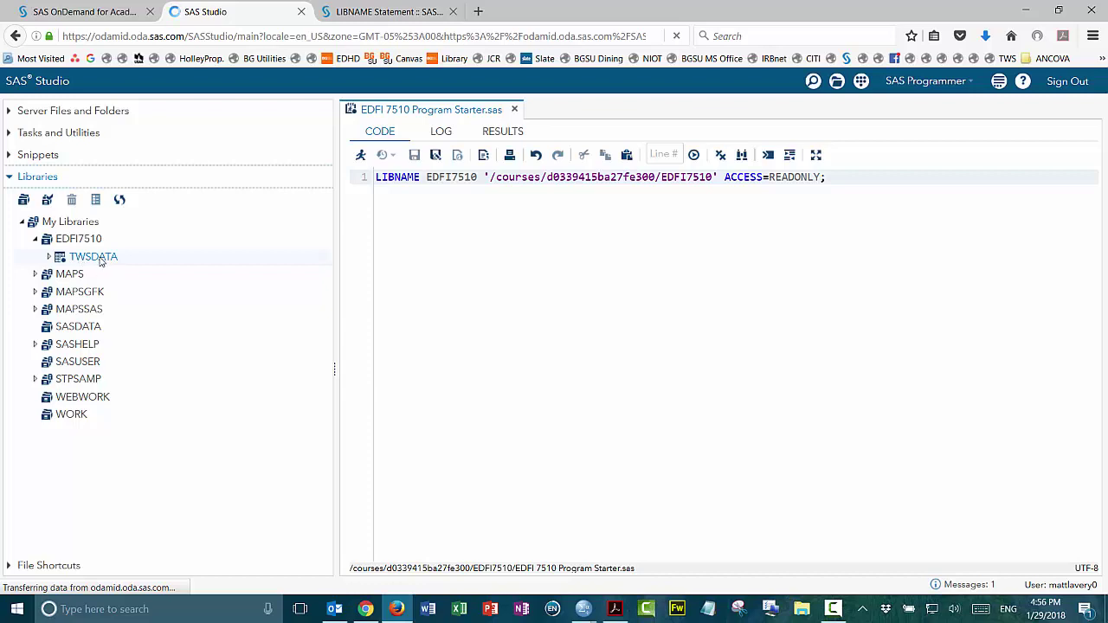
Reset the SAS session to clear the EDFI7510 library, then show Server Files and Folders again
left_click(999, 82)
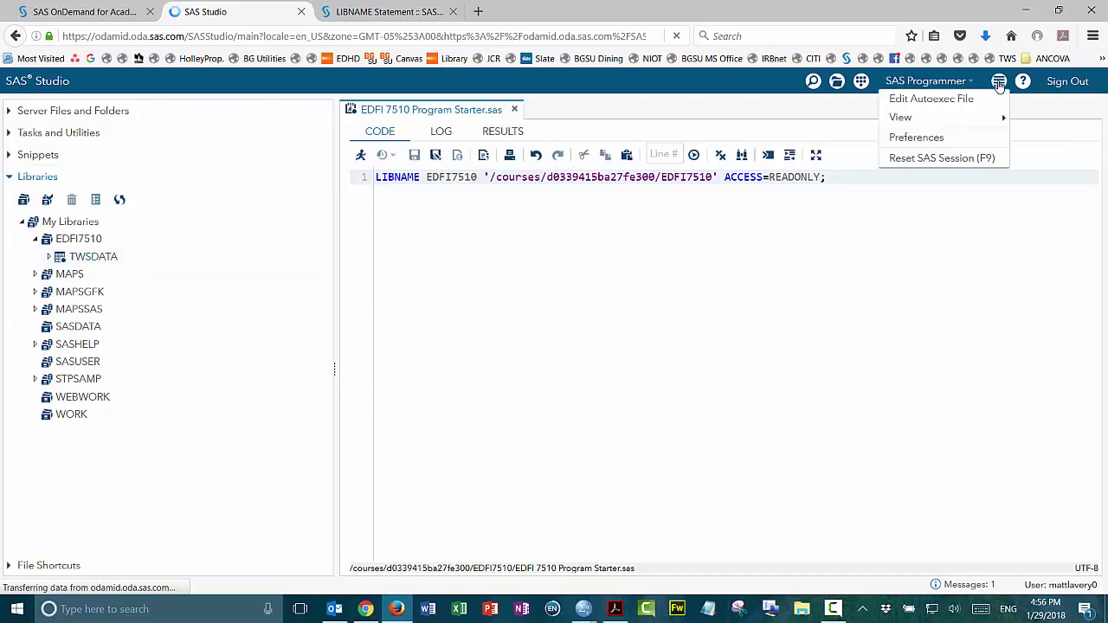
left_click(942, 159)
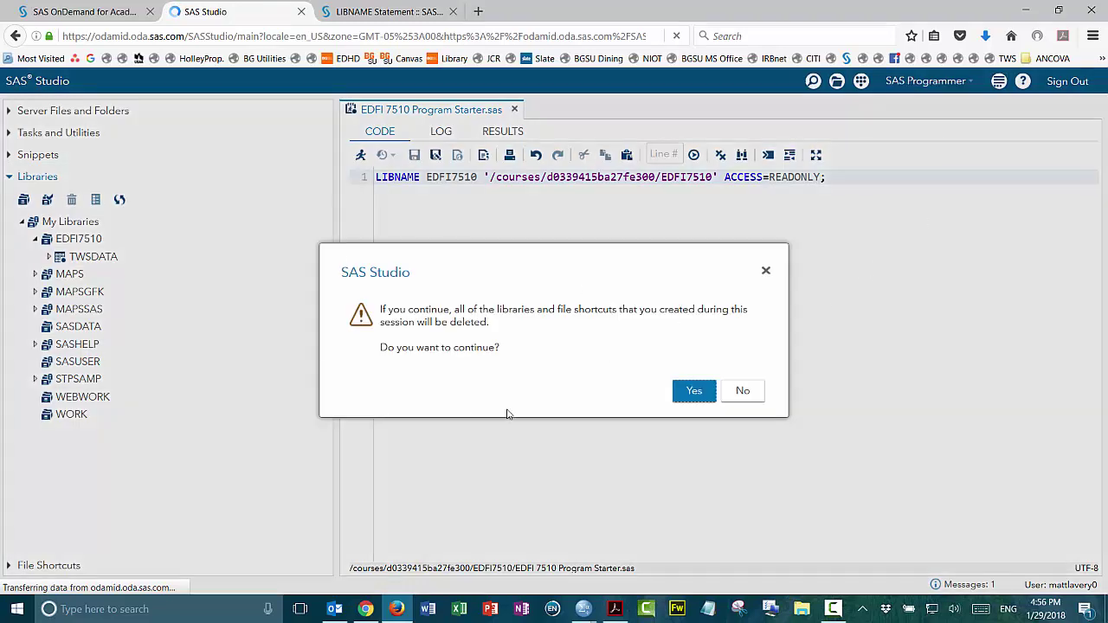
left_click(697, 394)
left_click(695, 392)
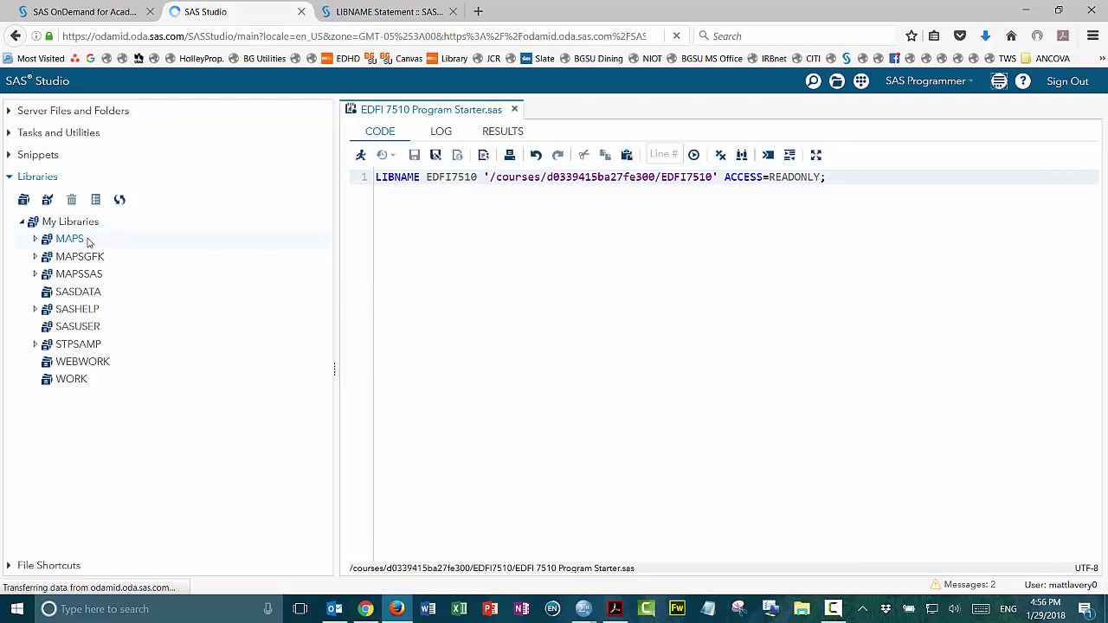
left_click(69, 111)
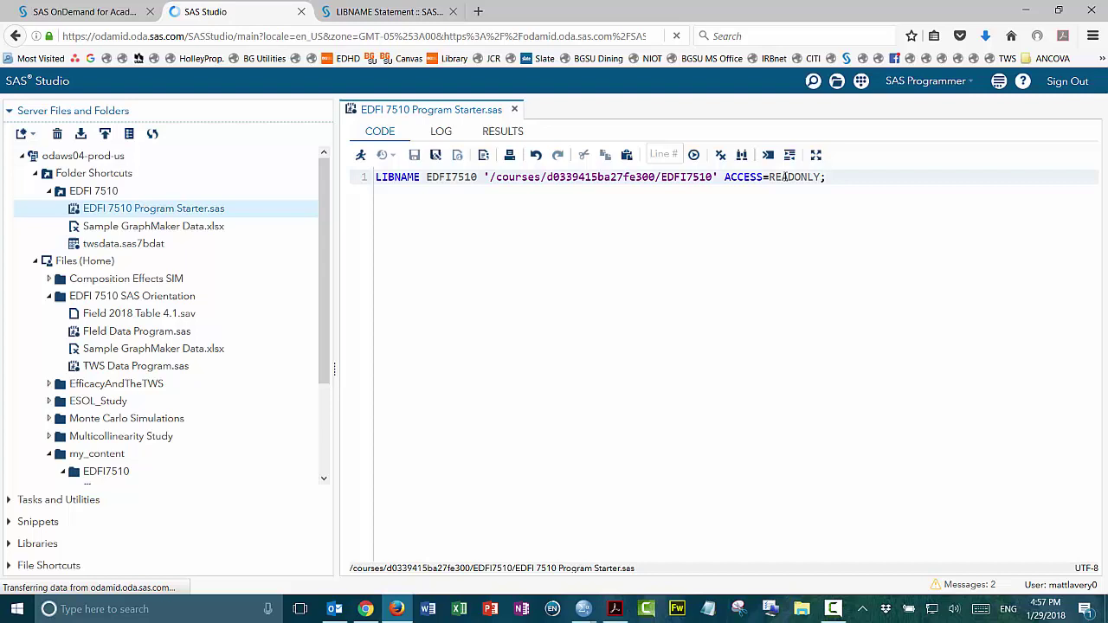
Add 'PROC MEANS DATA=EDFI7510.TWSdata; VAR PREPERCENT POSTPERCENT; RUN;' below the LIBNAME line and select all code
left_click(860, 178)
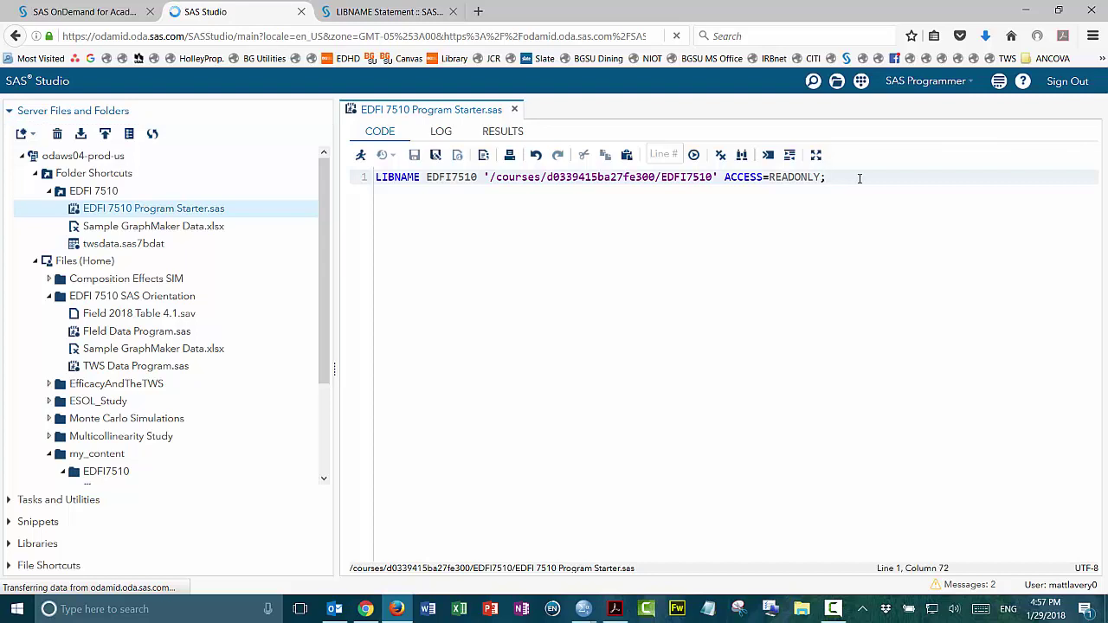
key("Return")
key("Return")
type("P")
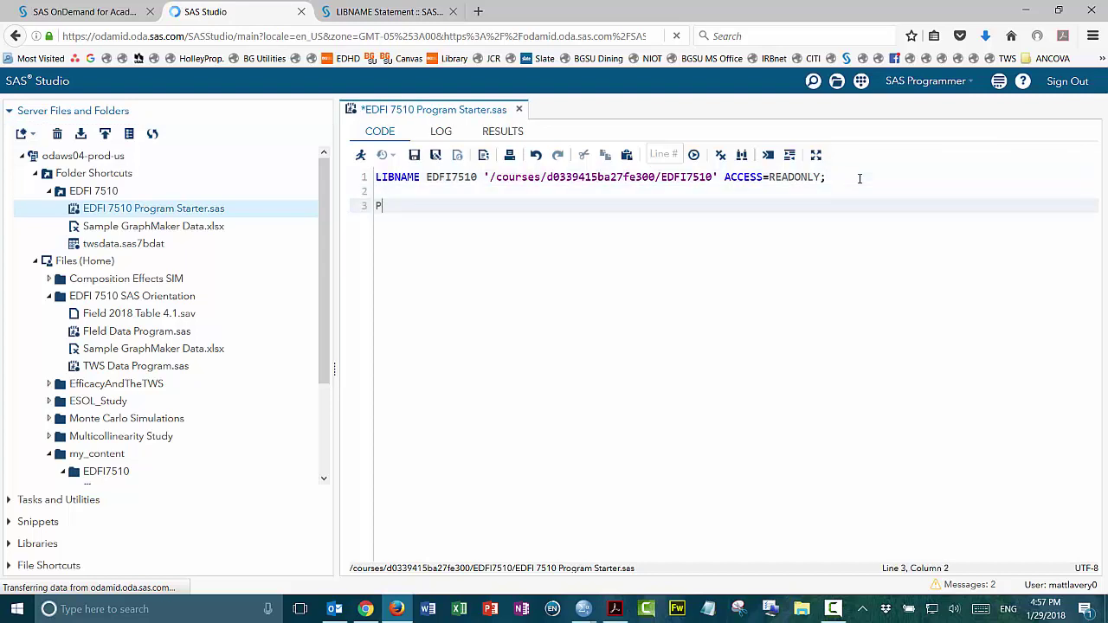
type("ROC ME")
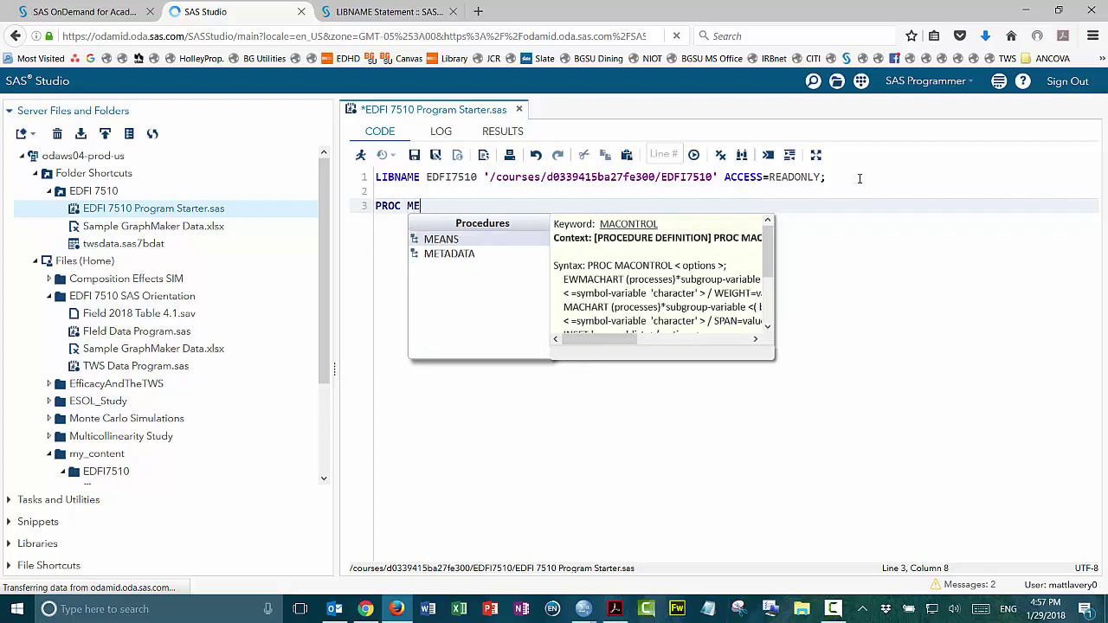
type("ANS ")
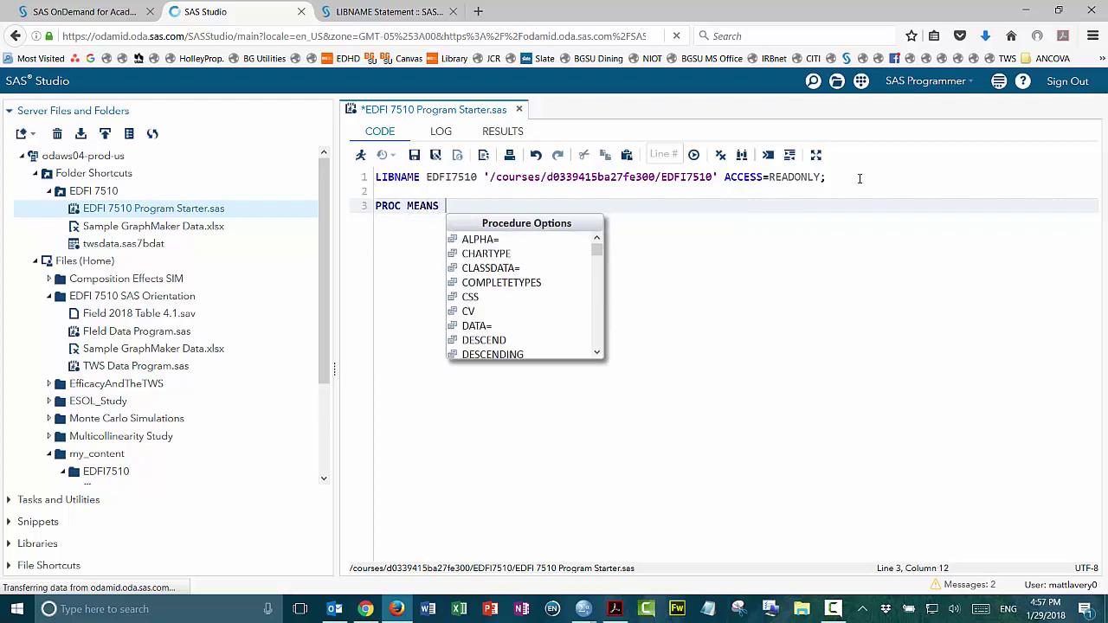
type("DATA=EDFI7510")
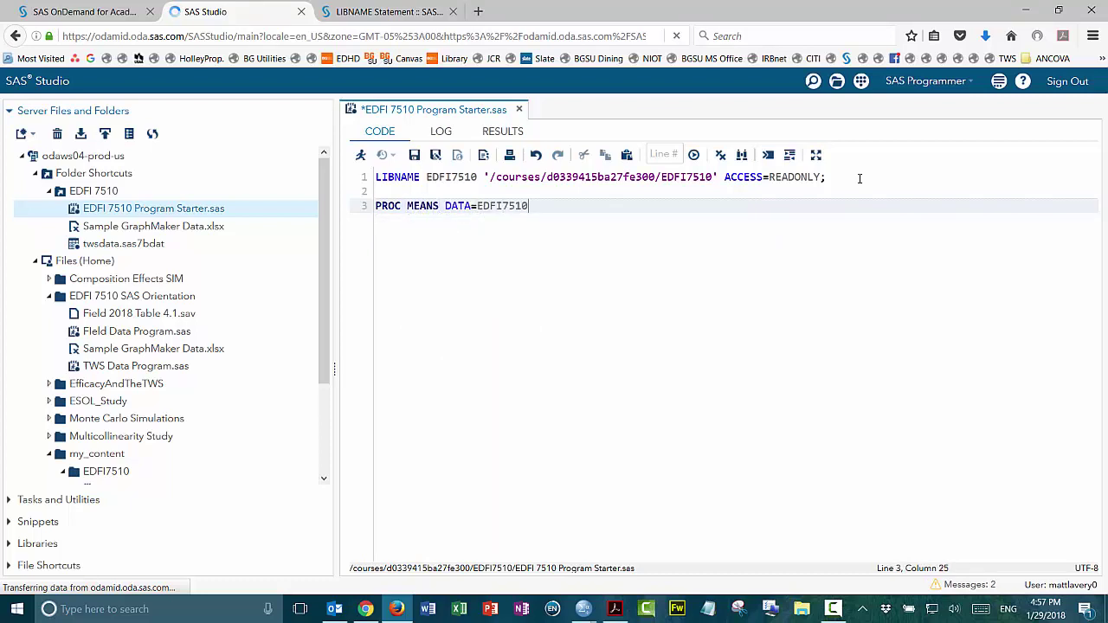
type(".TWSdata; VAR PREPERCENT")
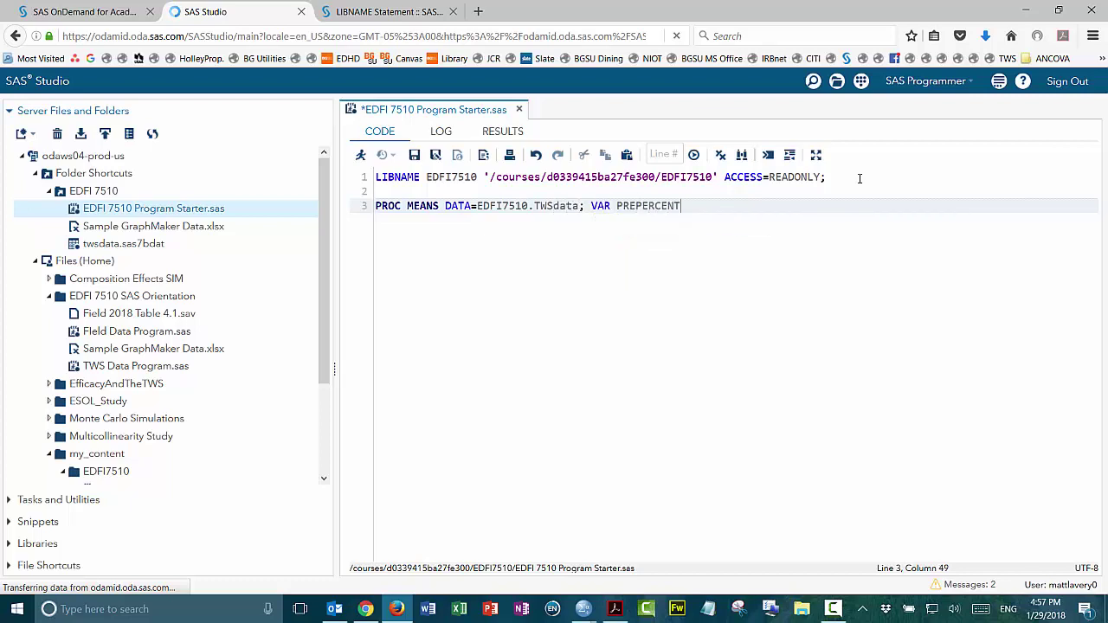
type(" POSTPERCENT; RUN;")
left_click(470, 281)
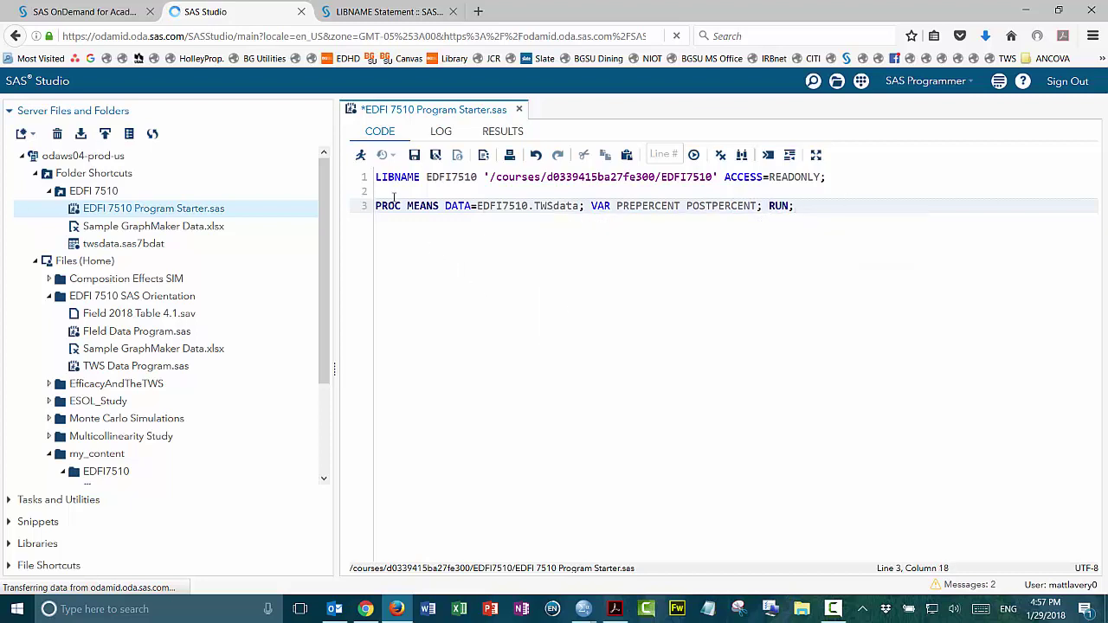
left_click_drag(359, 179, 365, 207)
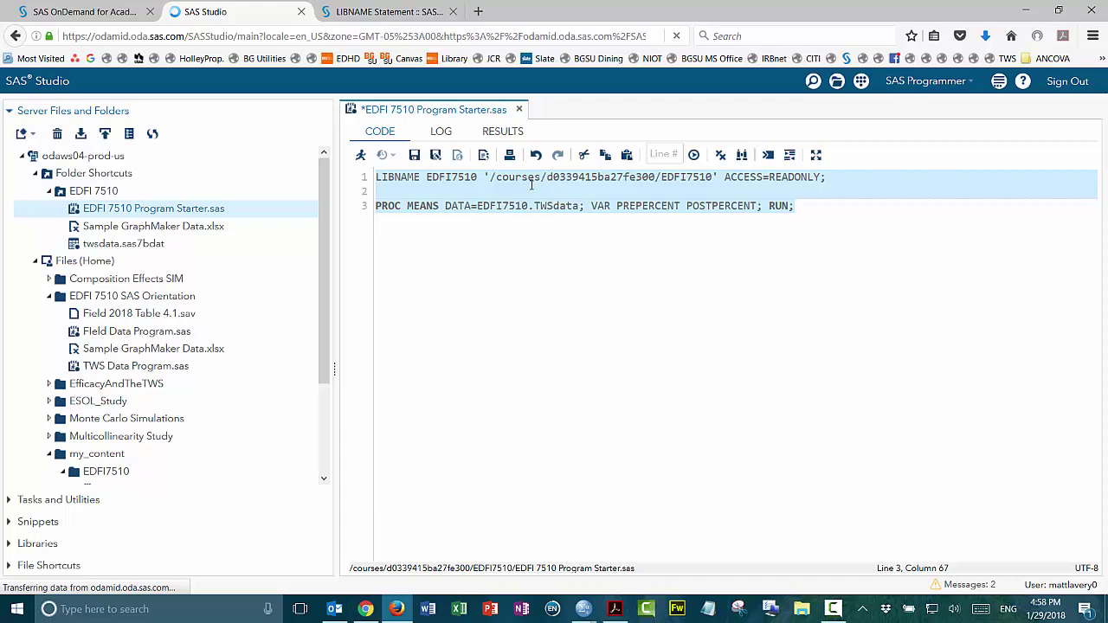
Run the program with F3 to get PREPERCENT and POSTPERCENT means, then return to the code
left_click(404, 190)
key("F3")
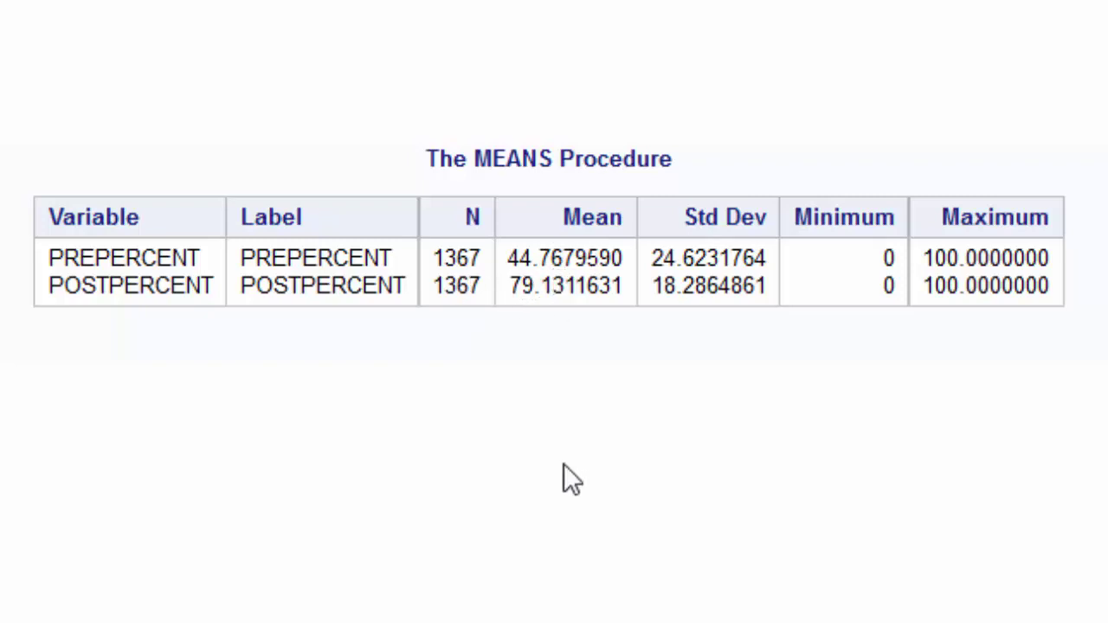
left_click(379, 131)
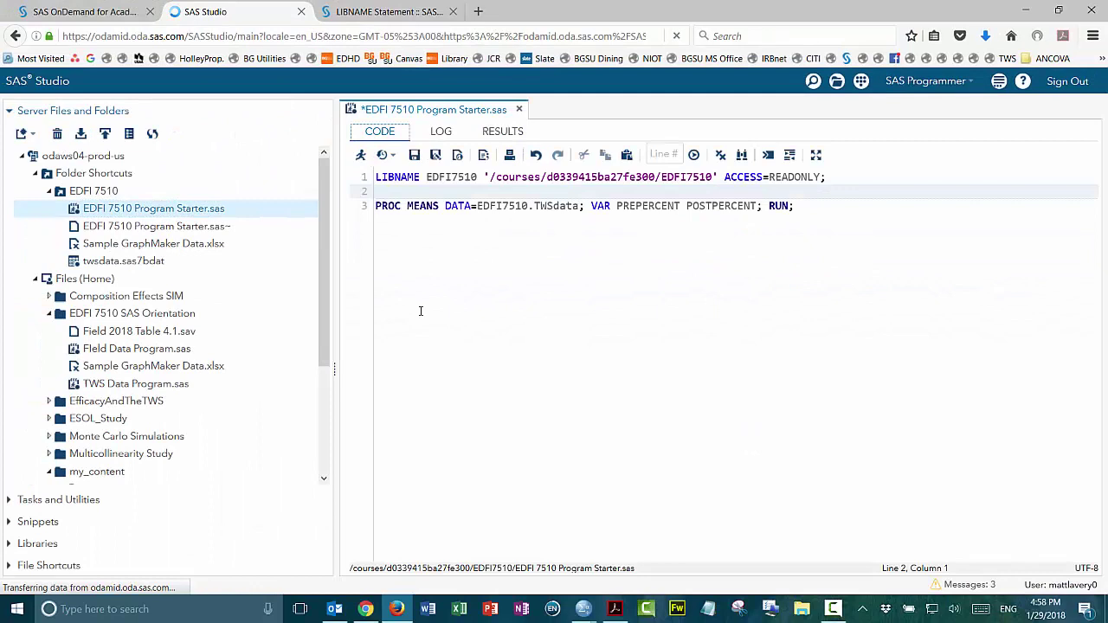
Save a copy named 'TWS Data Exploration' into the EDFI 7510 SAS Orientation folder
left_click(437, 156)
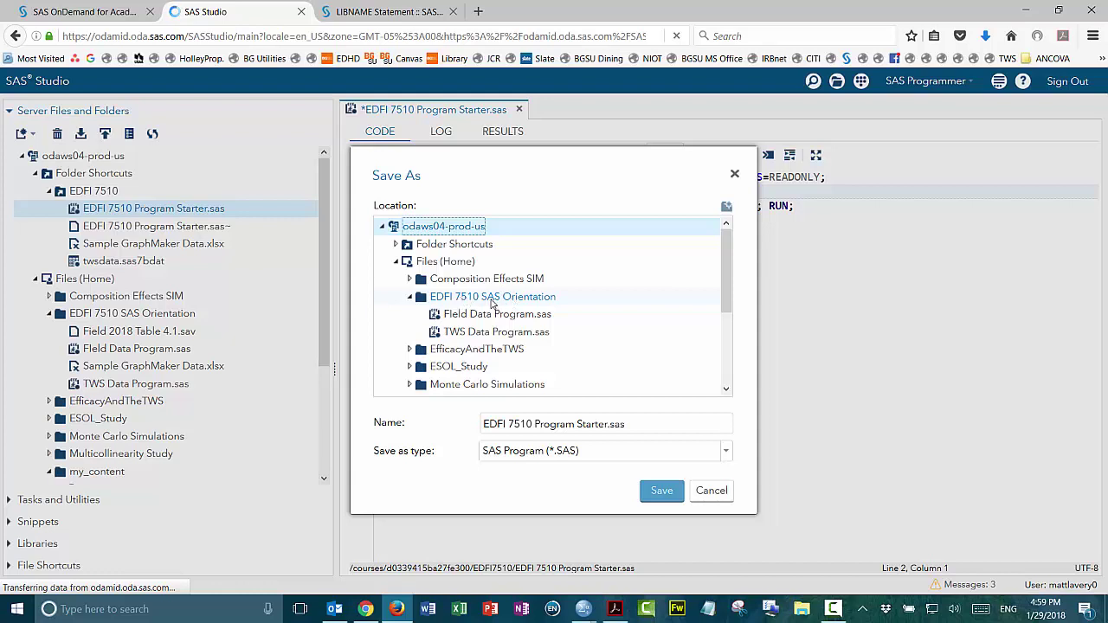
left_click(492, 298)
left_click(605, 423)
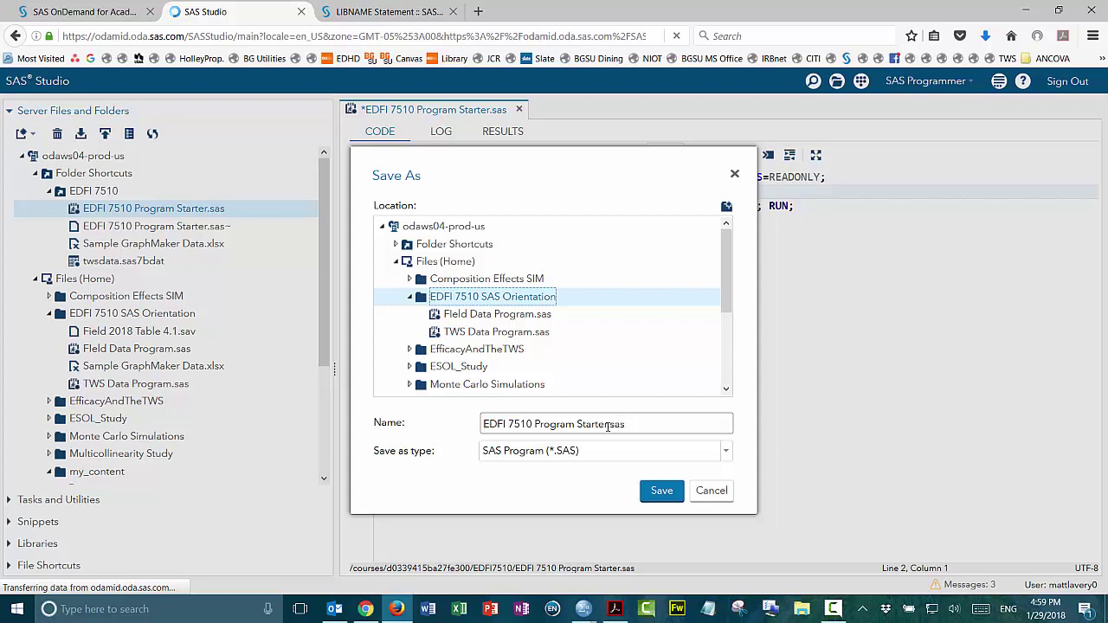
triple_click(609, 424)
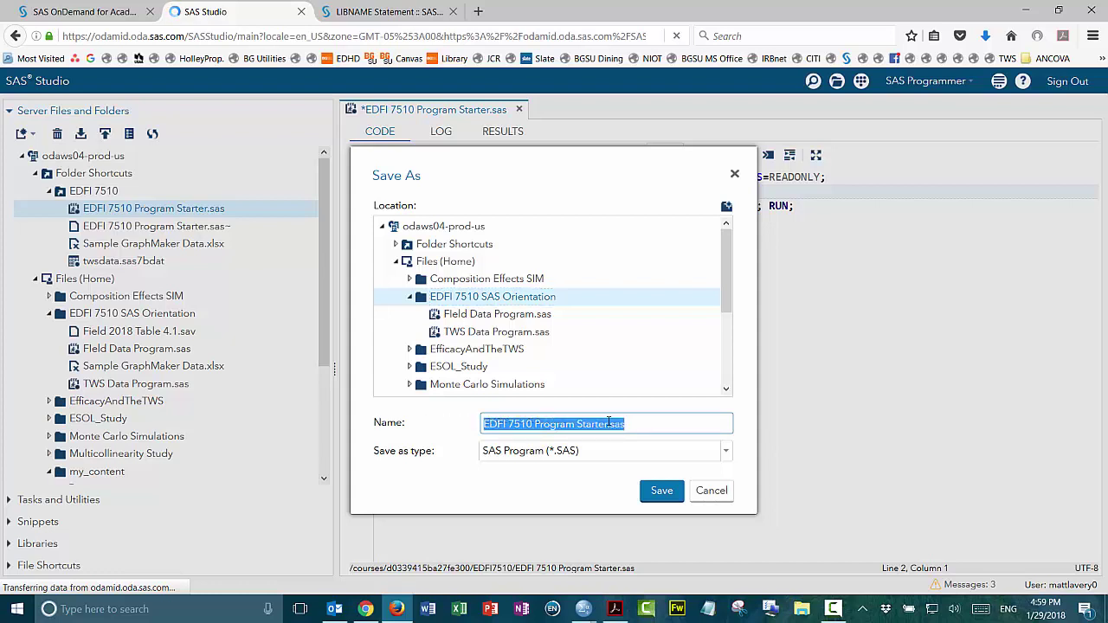
key("BackSpace")
type("TWS Data Exploratio")
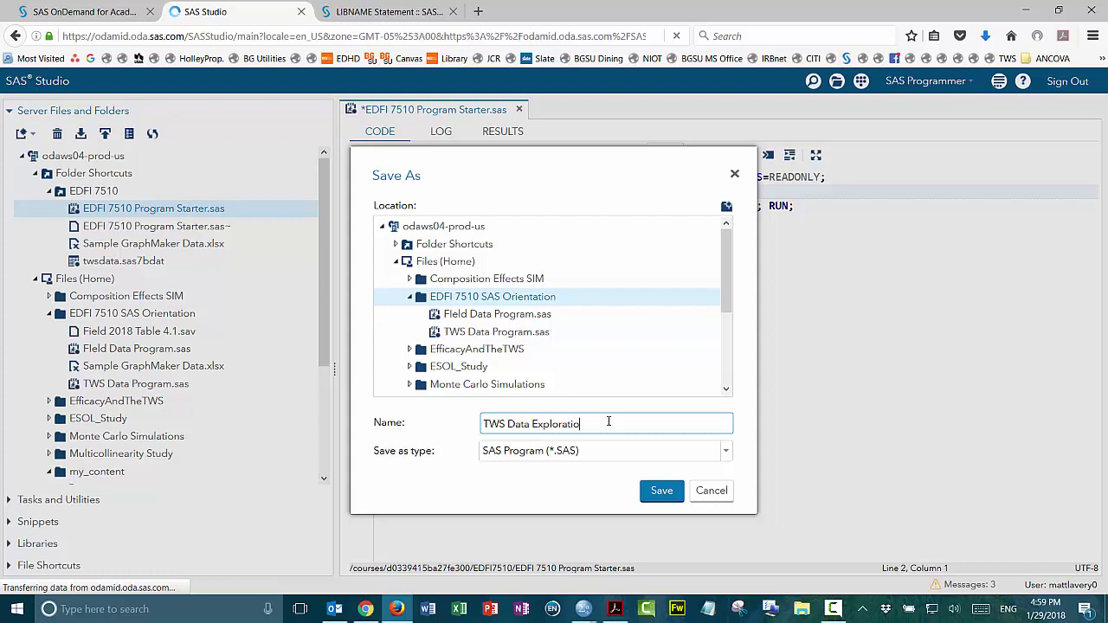
type("n")
key("Return")
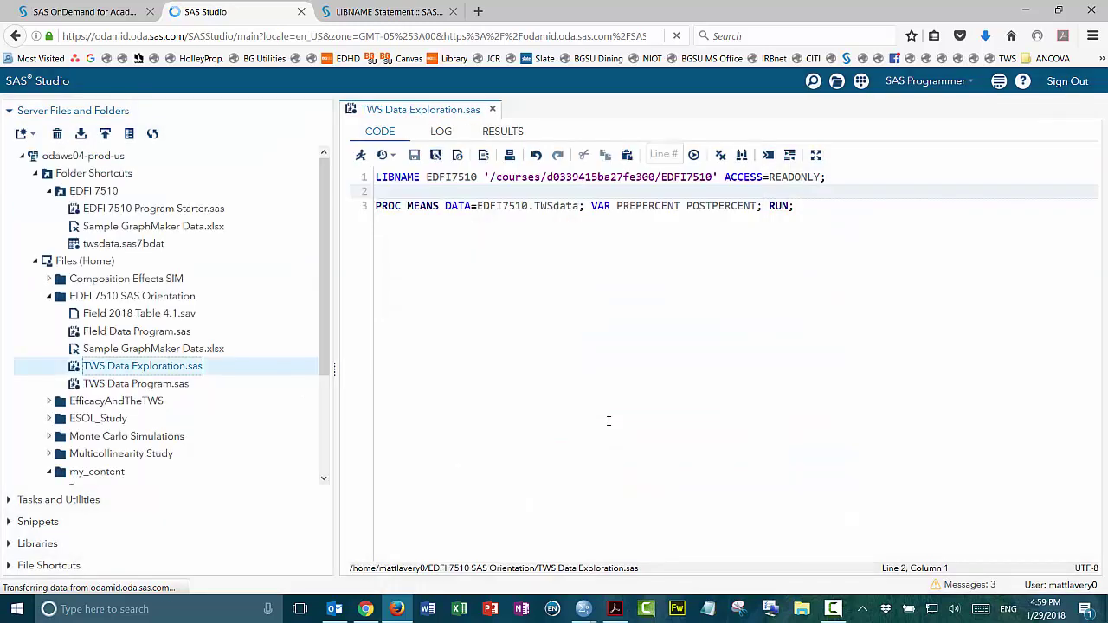